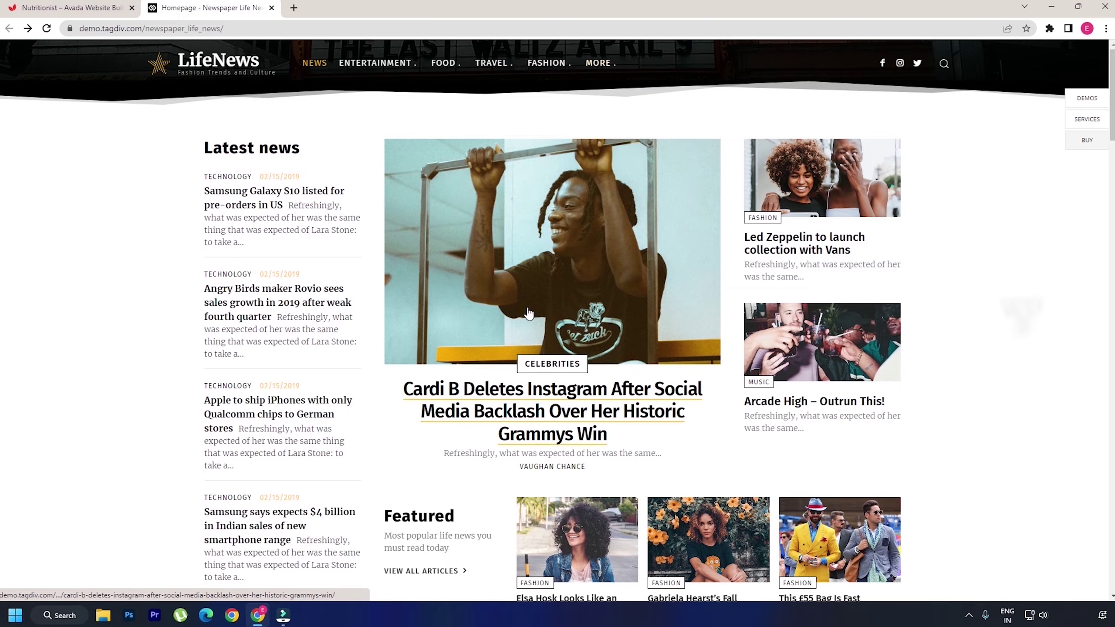
Search Google for "profreehost" in a new browser tab and open the ProFreeHost website
scroll(528, 314, down, 6)
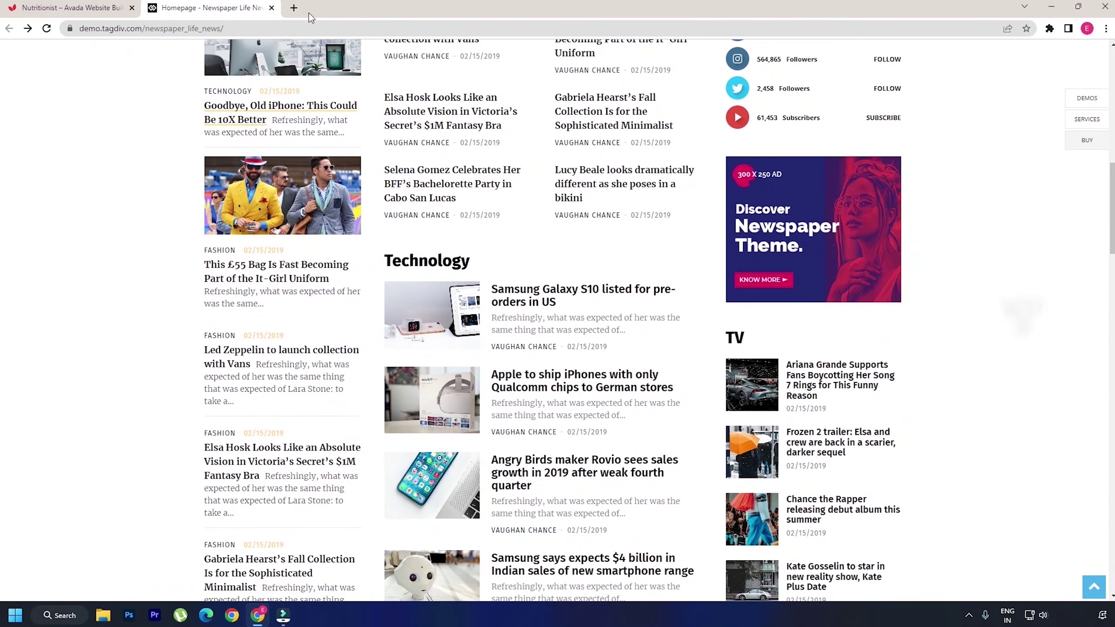
click(294, 7)
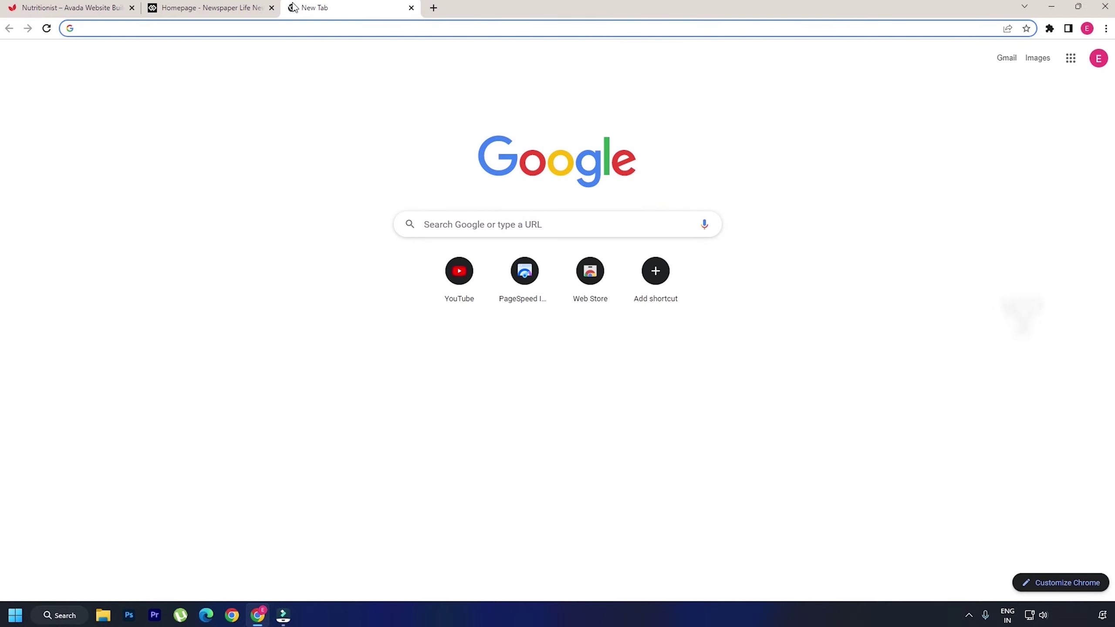
click(500, 225)
text(prof)
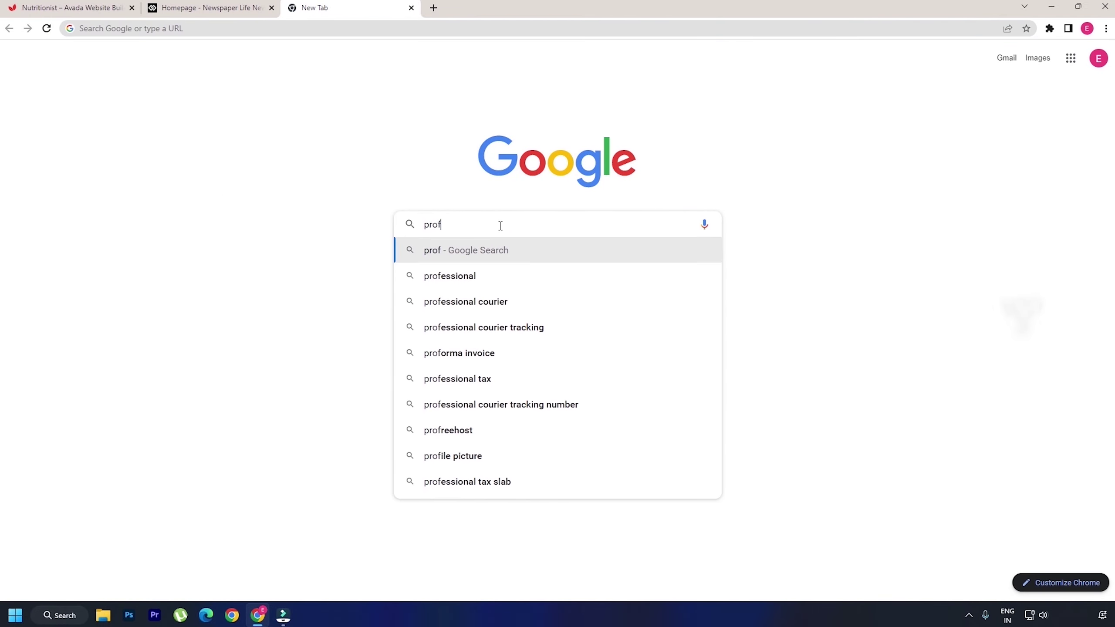
text(ree)
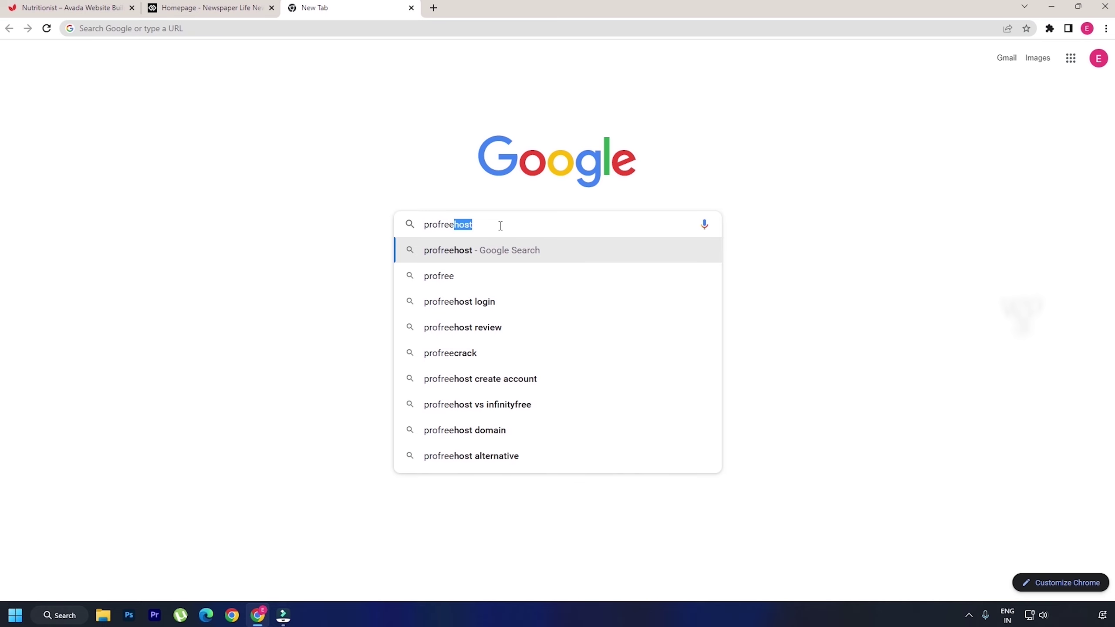
key(Return)
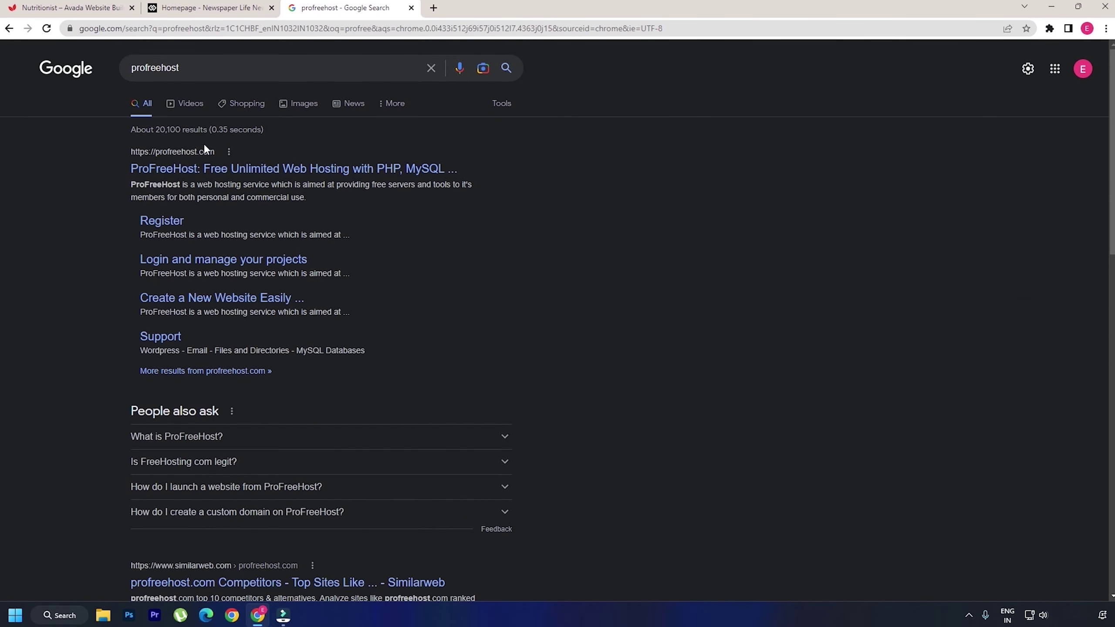
click(172, 172)
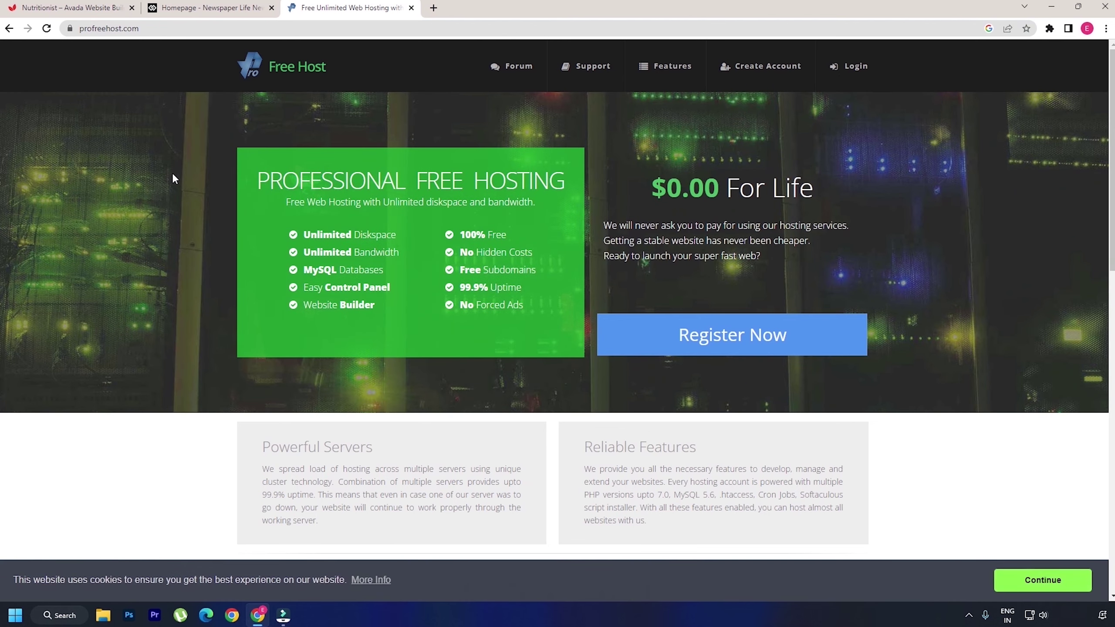
Register a new ProFreeHost account with the user's e-mail address and the browser's suggested strong password
click(791, 353)
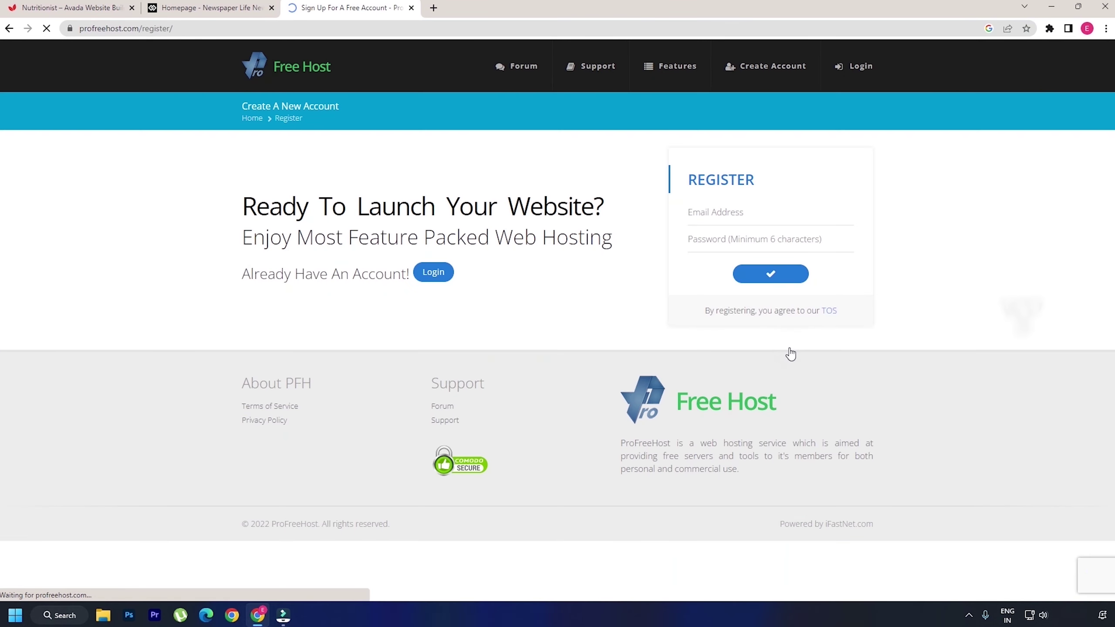
click(721, 216)
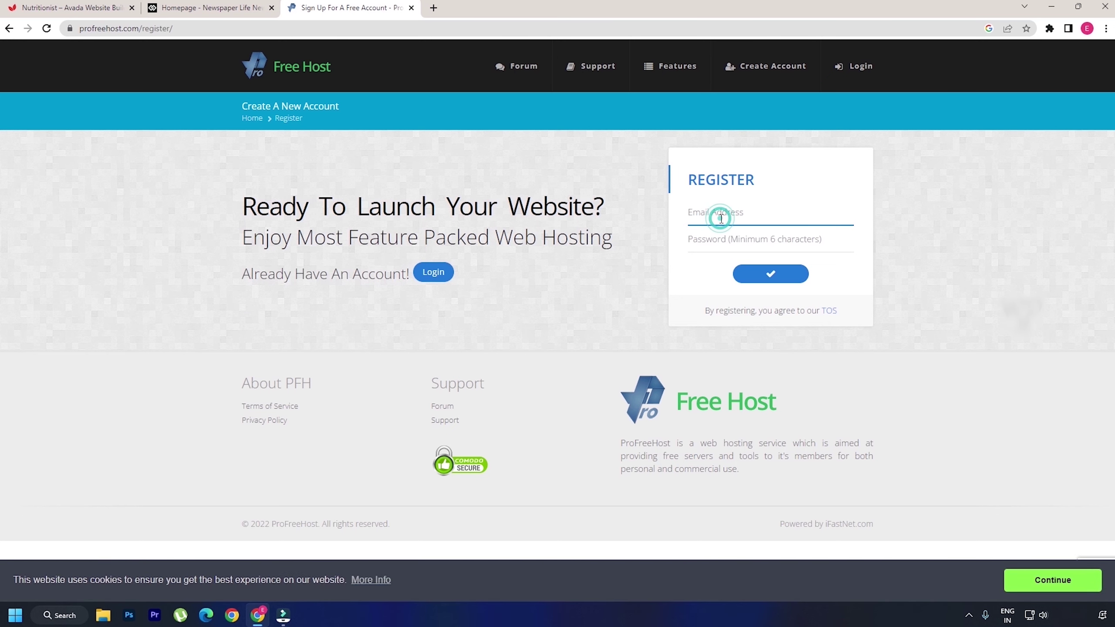
key(ctrl+v)
click(749, 245)
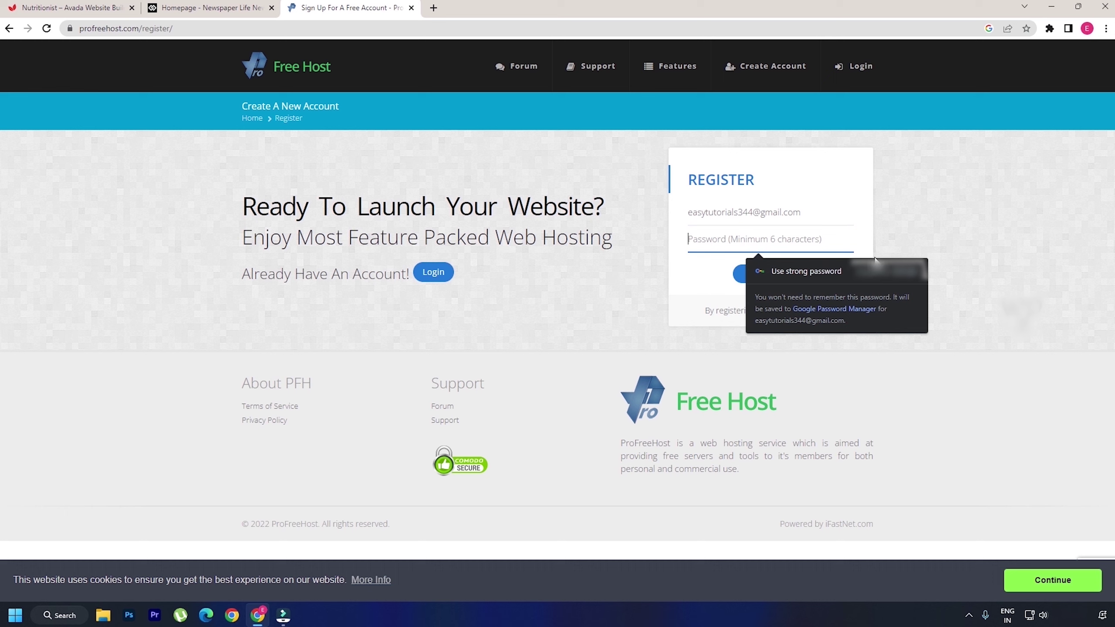
click(884, 276)
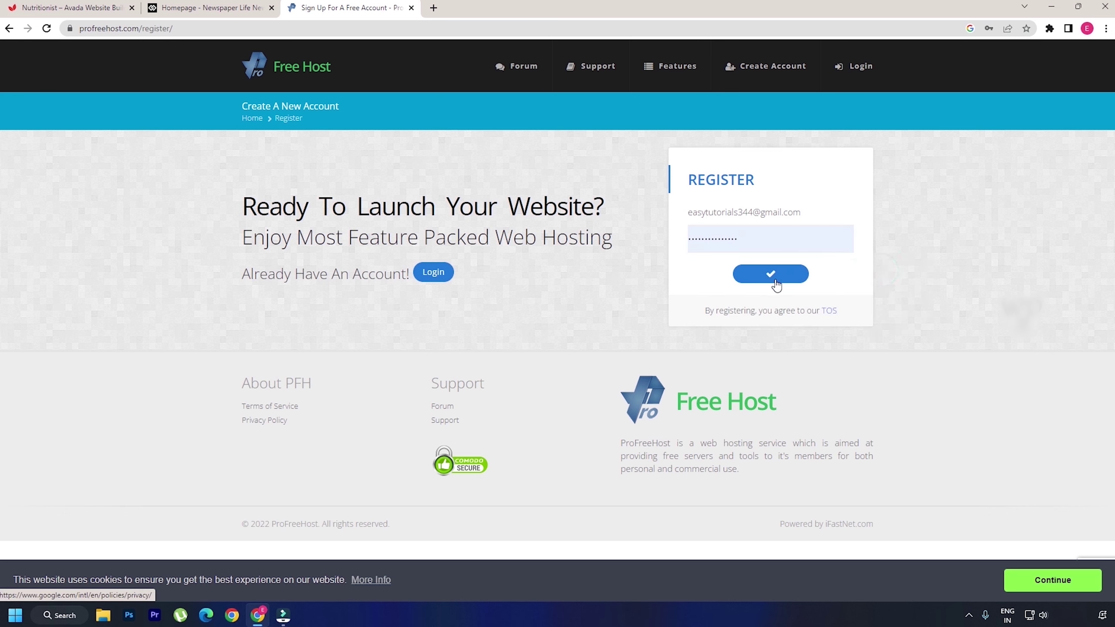
click(776, 285)
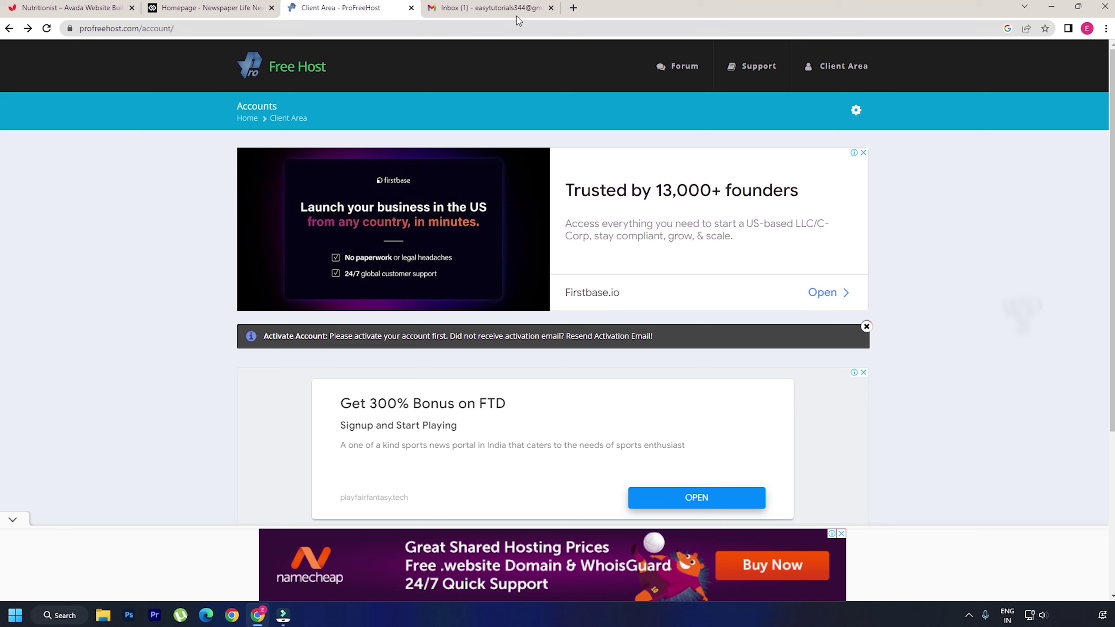
Open ProFreeHost's Account Activation message in the Gmail inbox and activate the hosting account from it
click(528, 4)
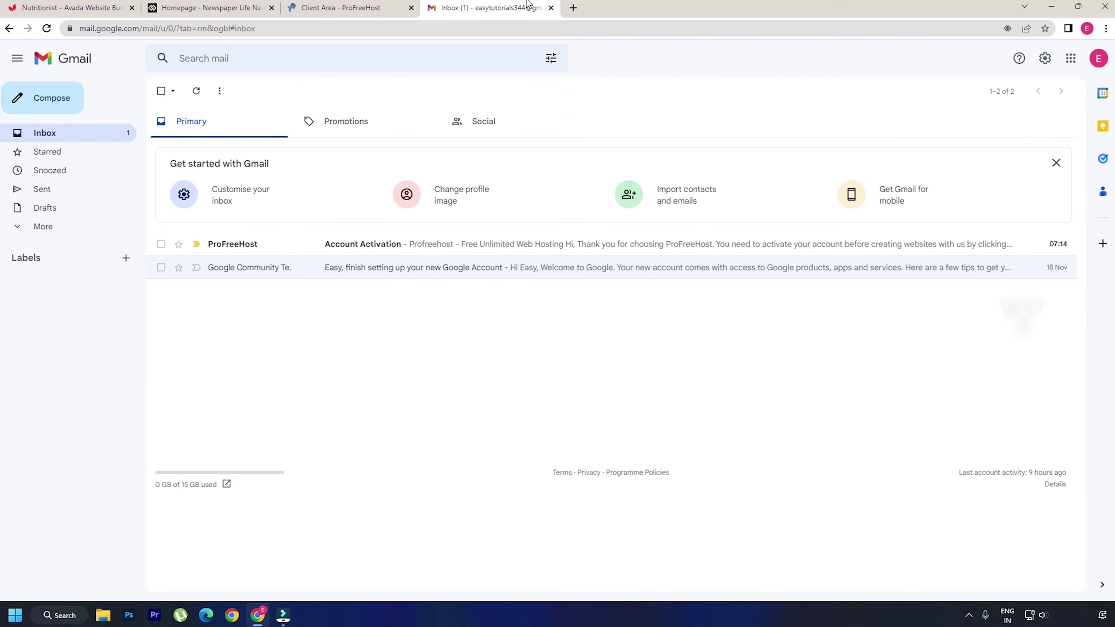
click(272, 254)
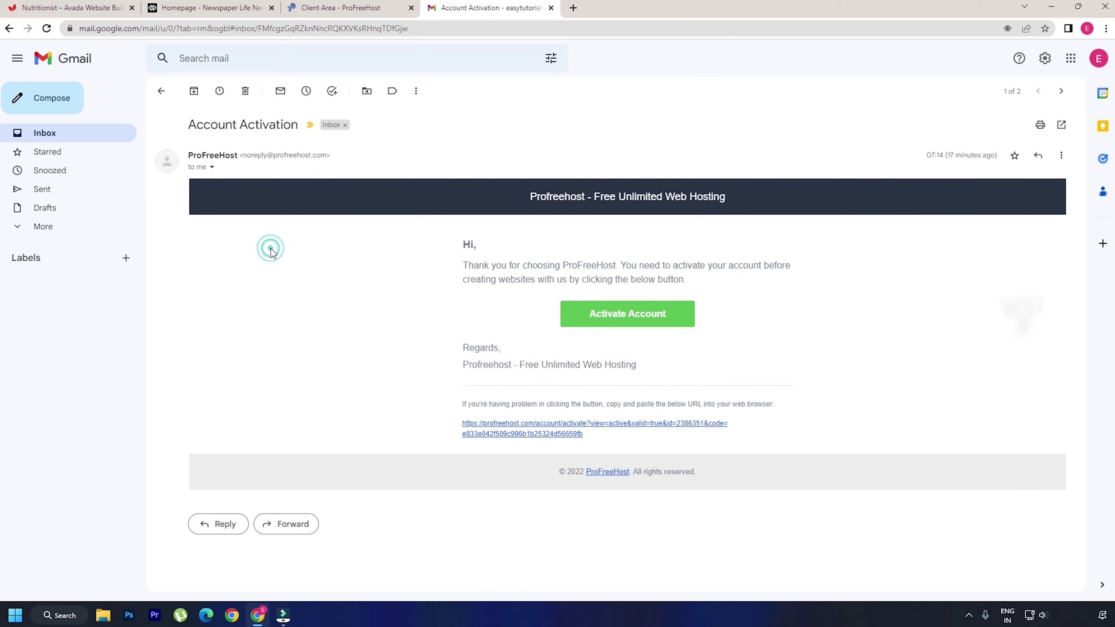
click(666, 318)
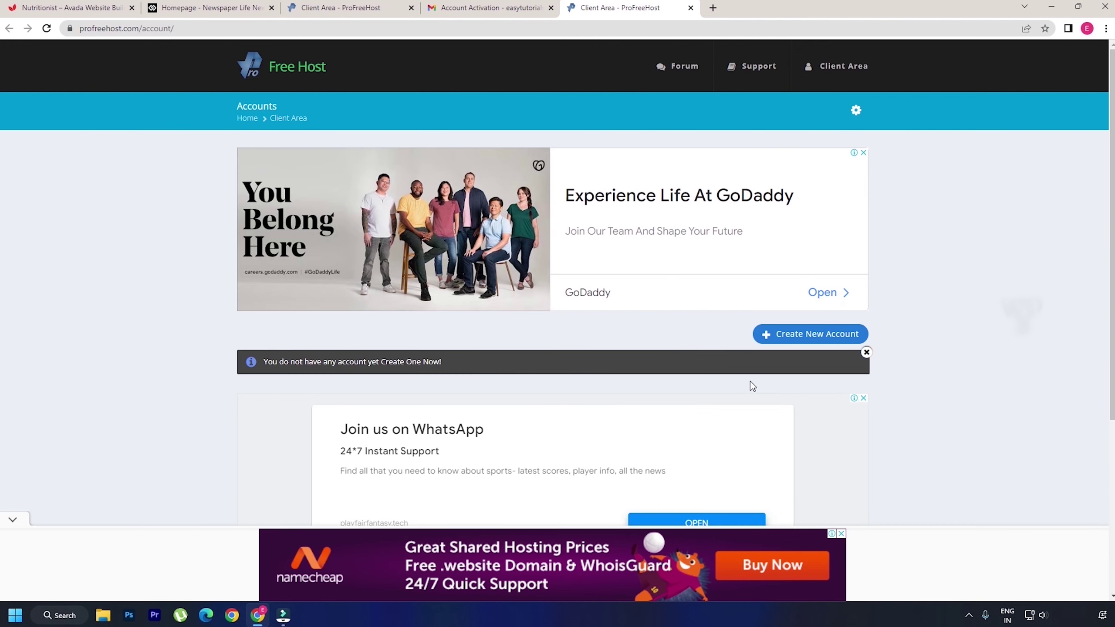
Create a new hosting account for a website named wpscientists on the free domain liveblog365.com
click(830, 343)
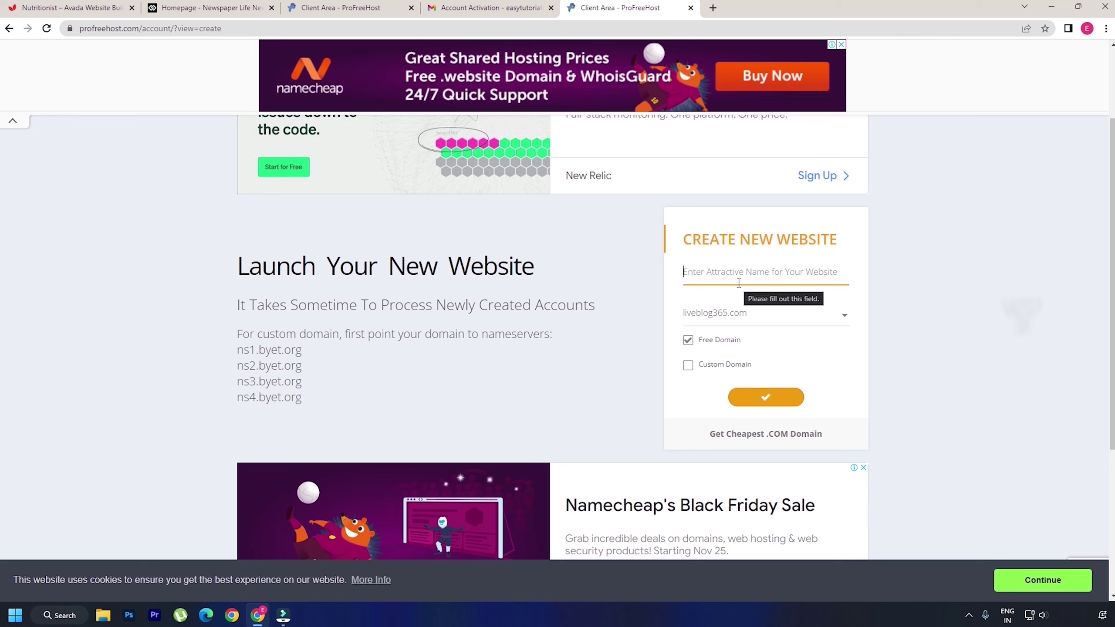
text(wpscientists)
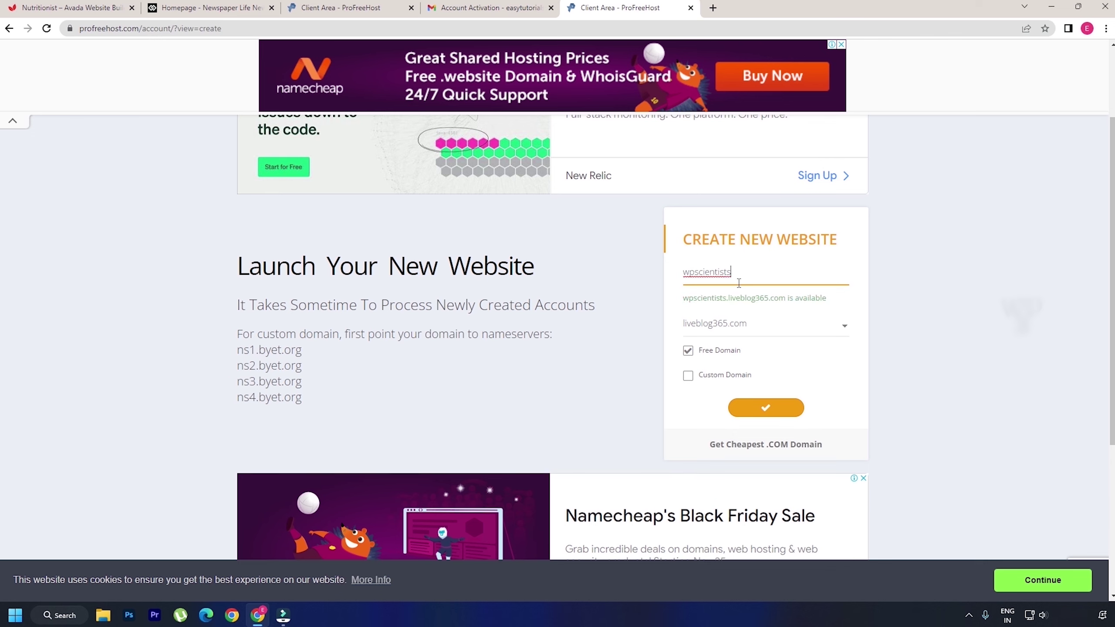
click(784, 414)
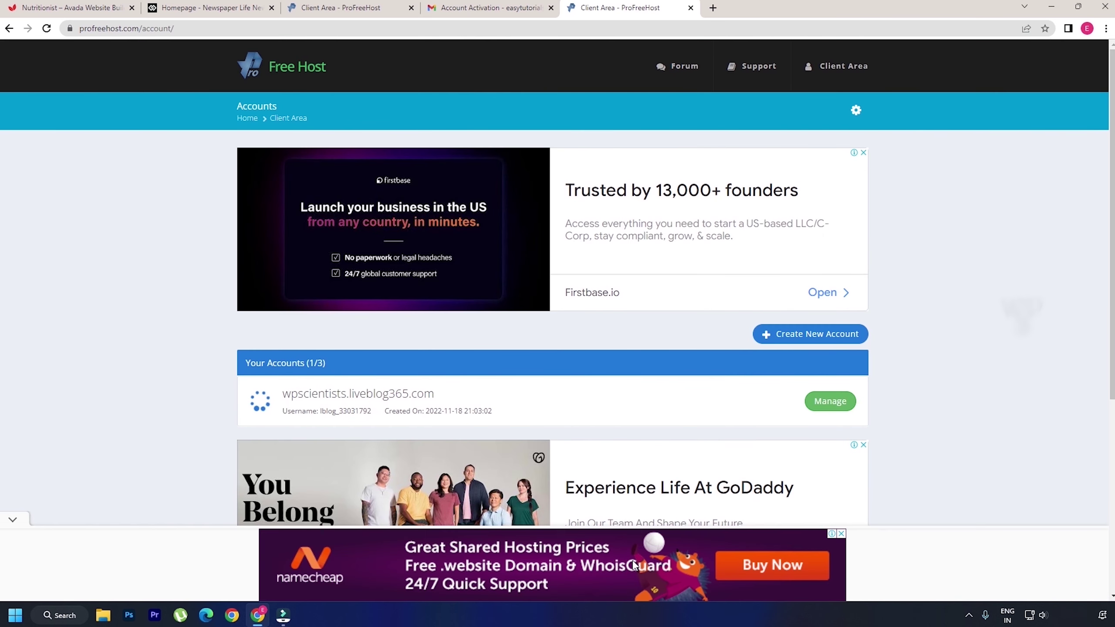
Open the management page of wpscientists.liveblog365.com and reload it to update the account's creation status
click(828, 411)
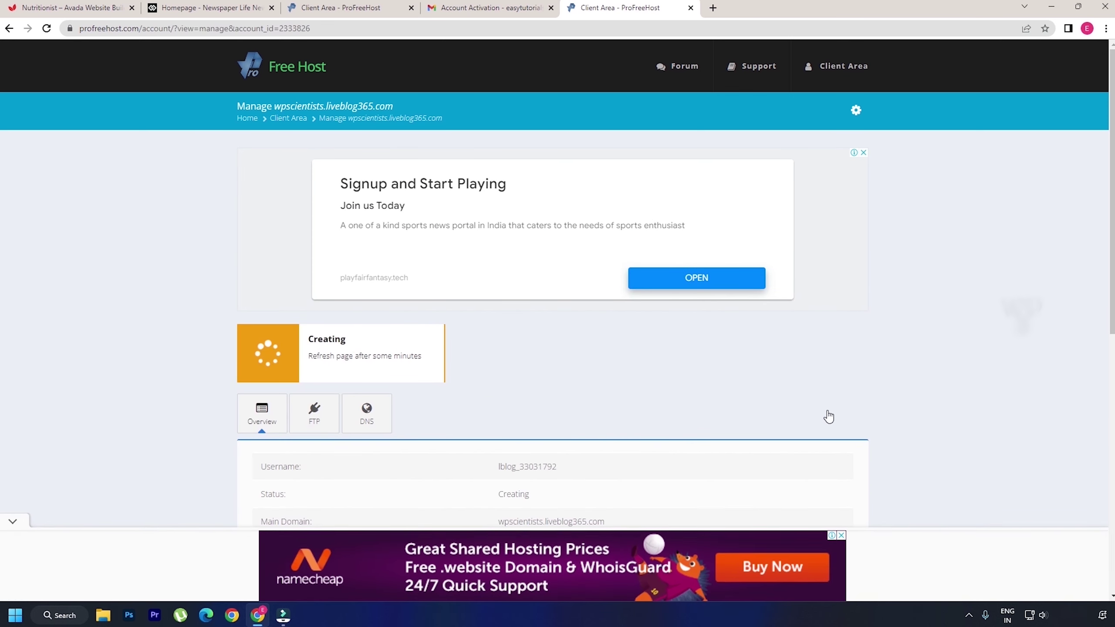
scroll(964, 521, down, 1)
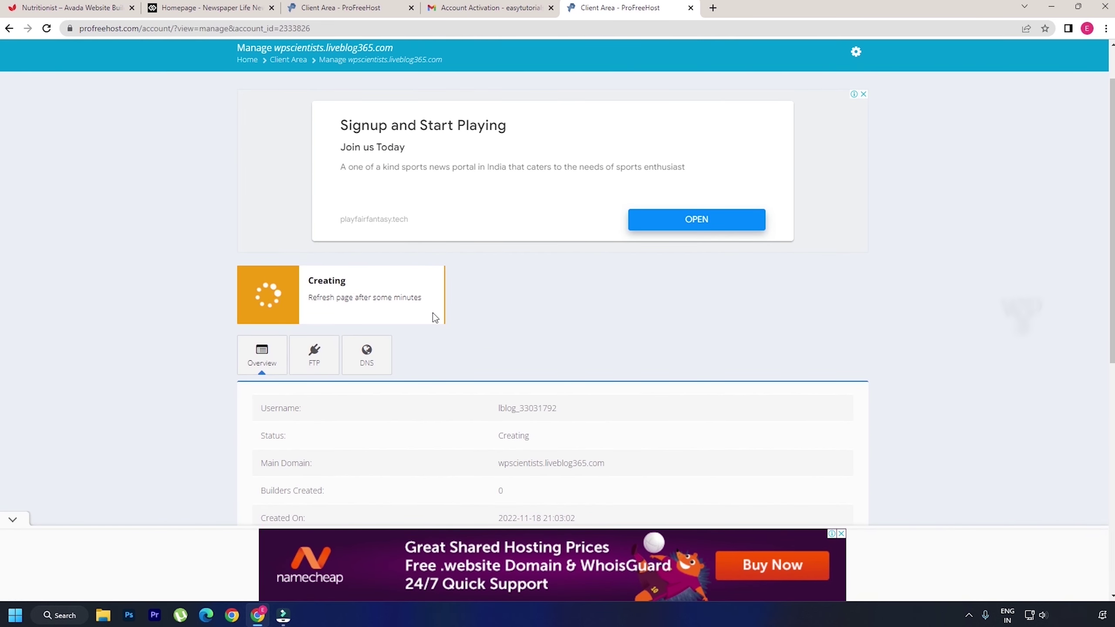
click(47, 30)
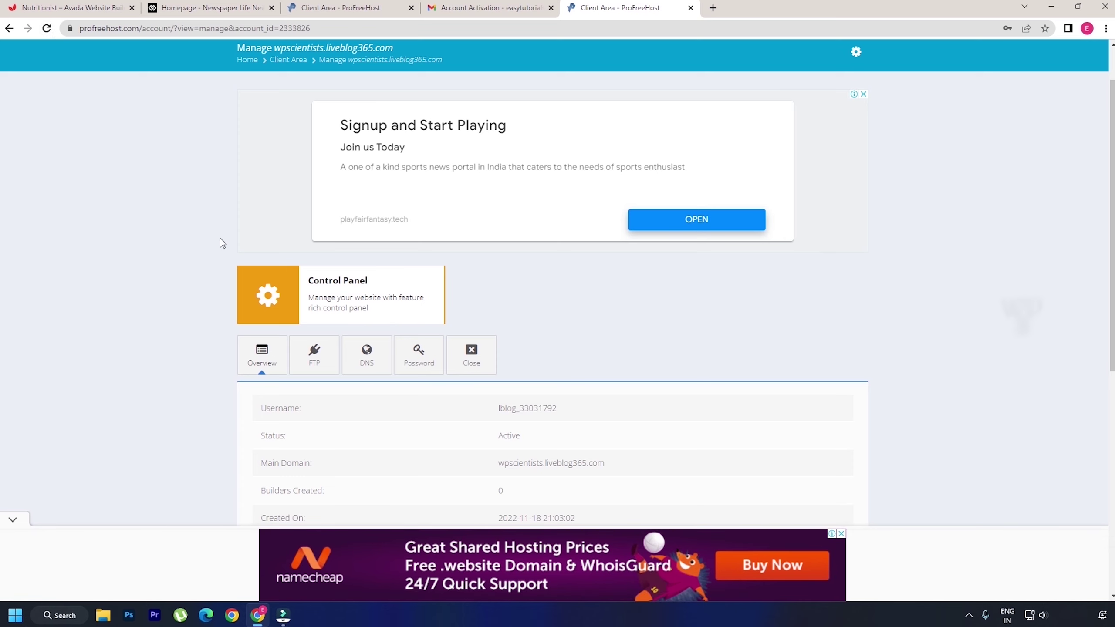
Open the website's control panel, proceed past the insecure-form warning and approve receiving service e-mails
click(272, 298)
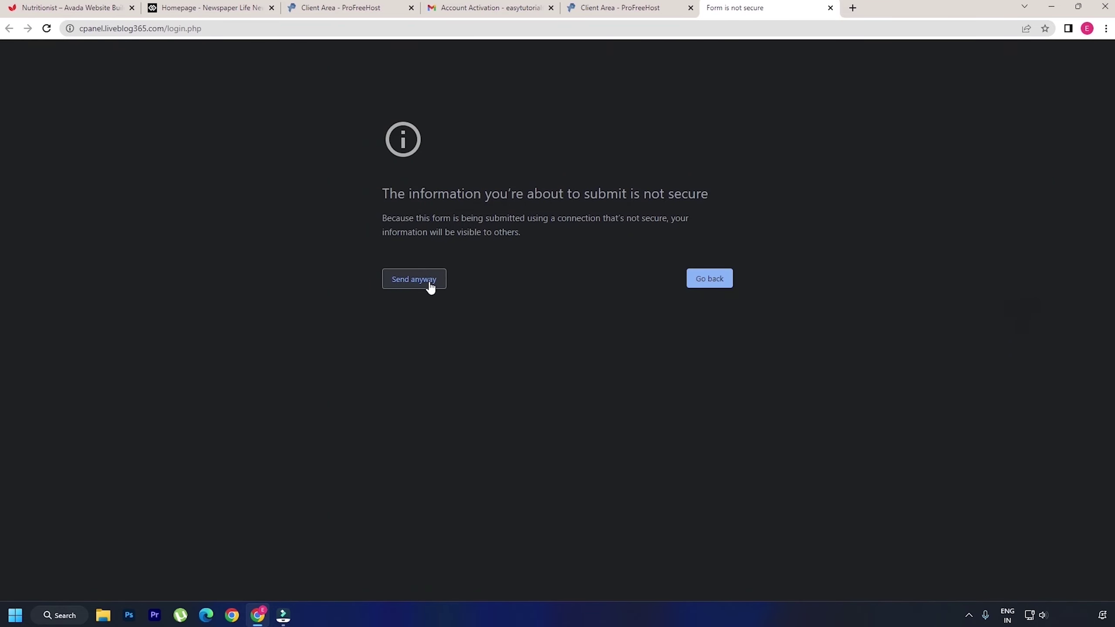
click(430, 284)
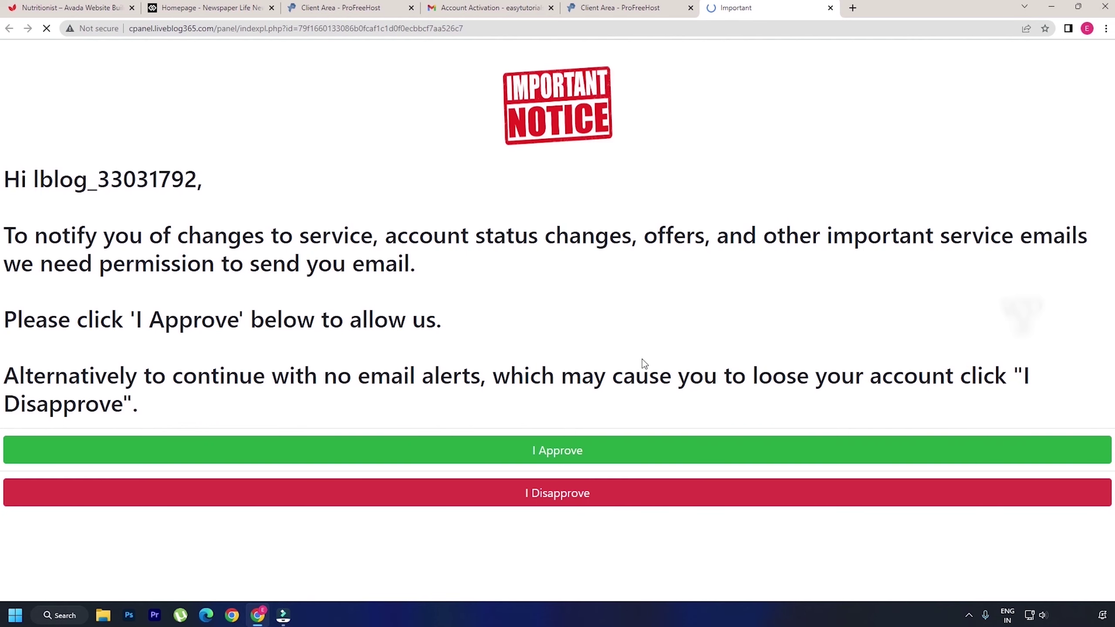
click(618, 463)
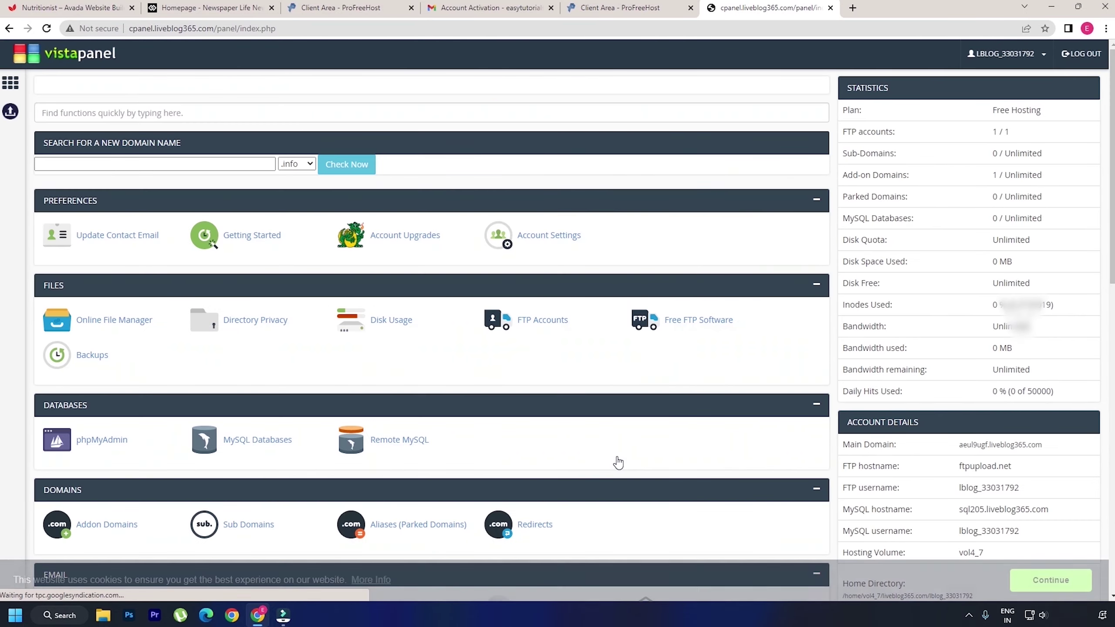
Open the Softaculous Apps Installer from the control panel's software section and bring up the WordPress installation form
scroll(618, 462, down, 5)
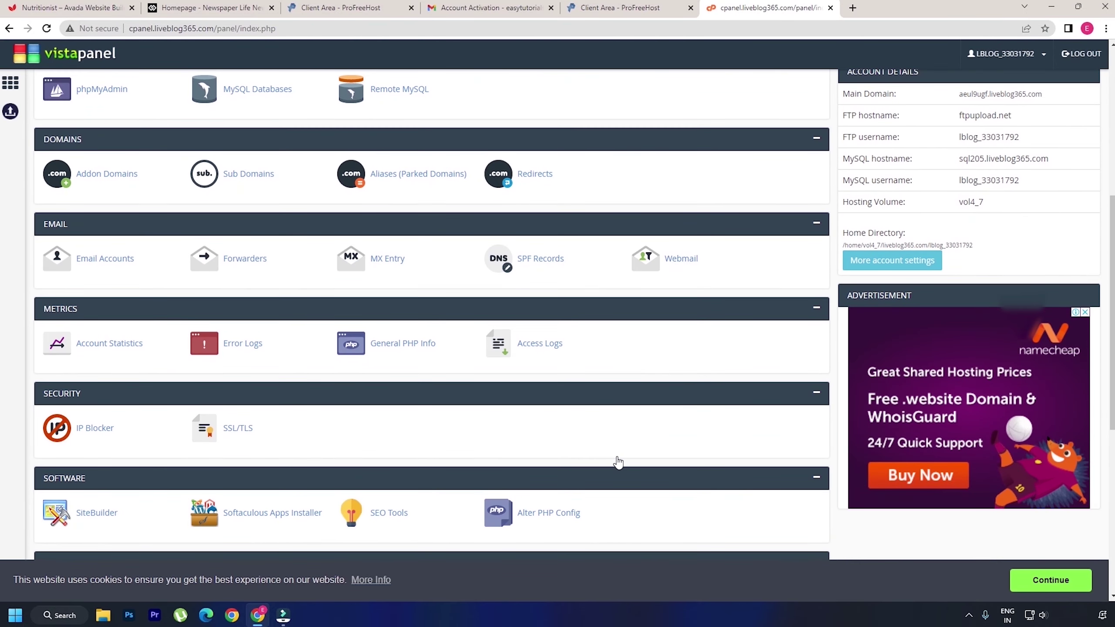
scroll(304, 409, down, 2)
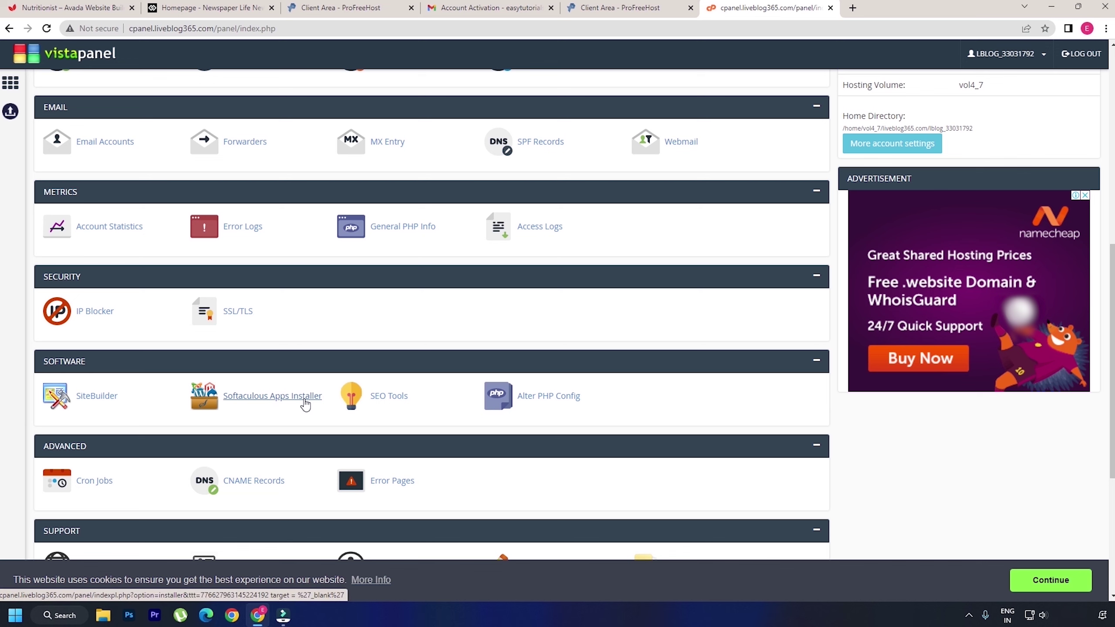
click(305, 400)
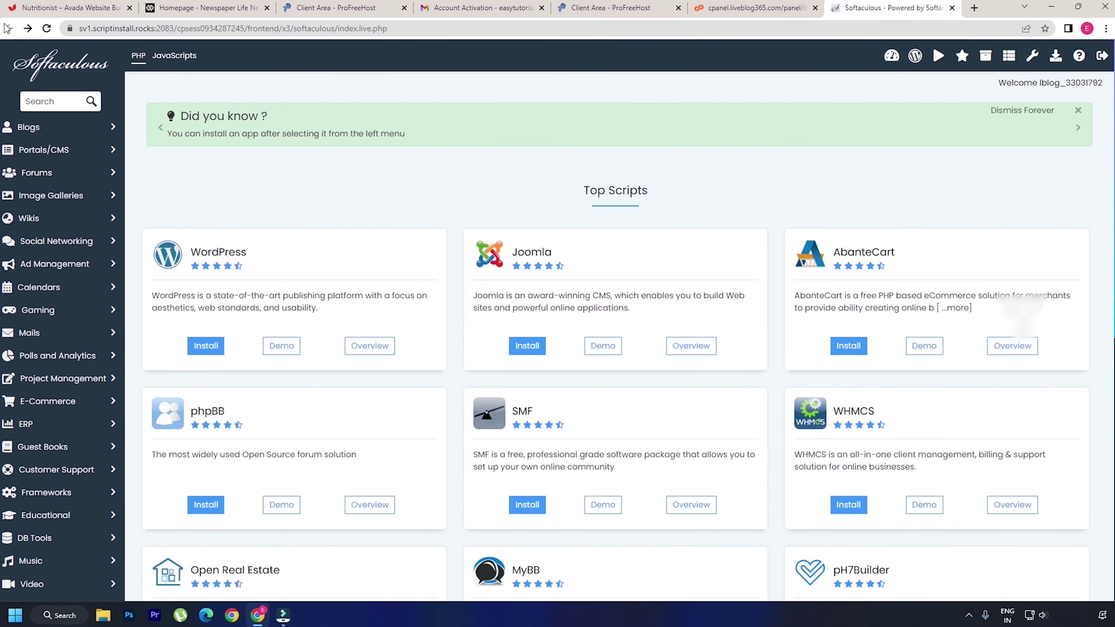
click(204, 346)
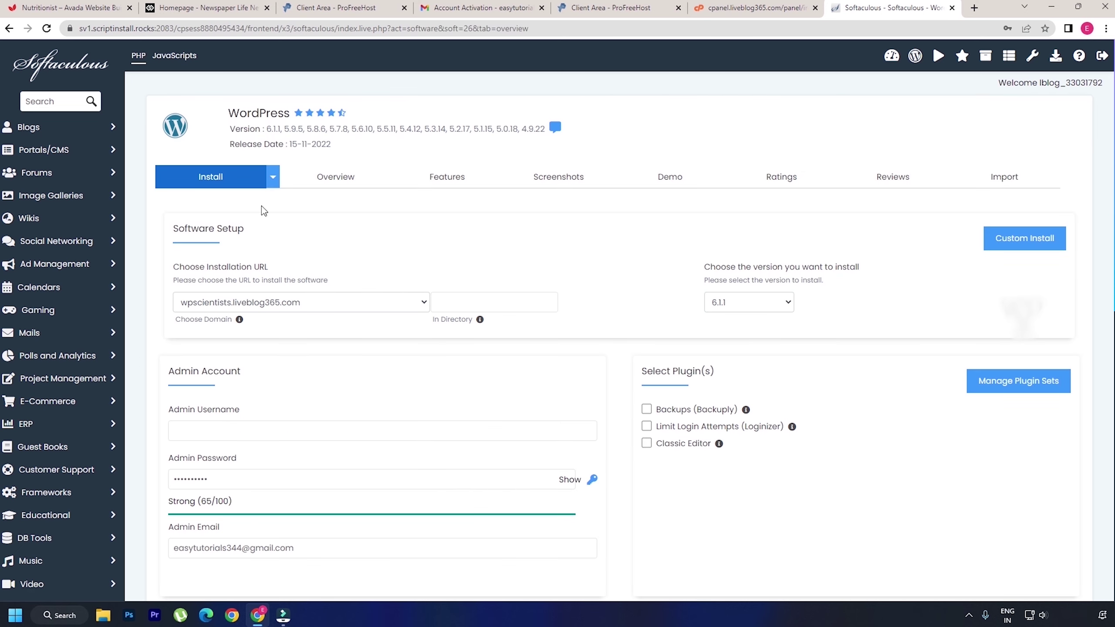
Set the WordPress admin username to wpscientist and install WordPress with the default theme
click(232, 432)
text(wpscientist)
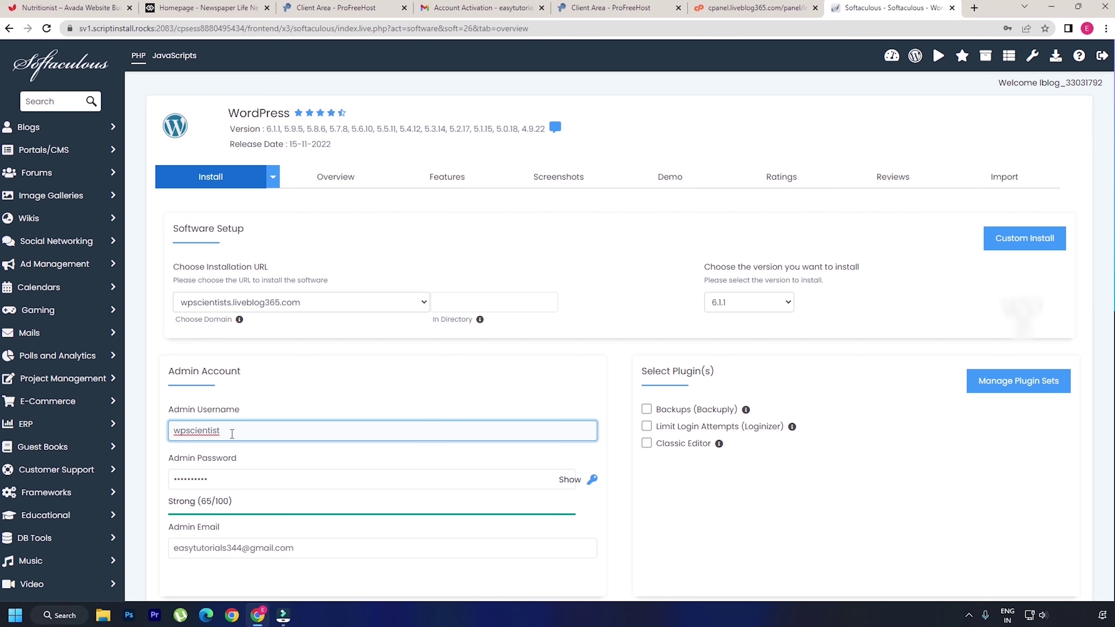
scroll(231, 433, down, 10)
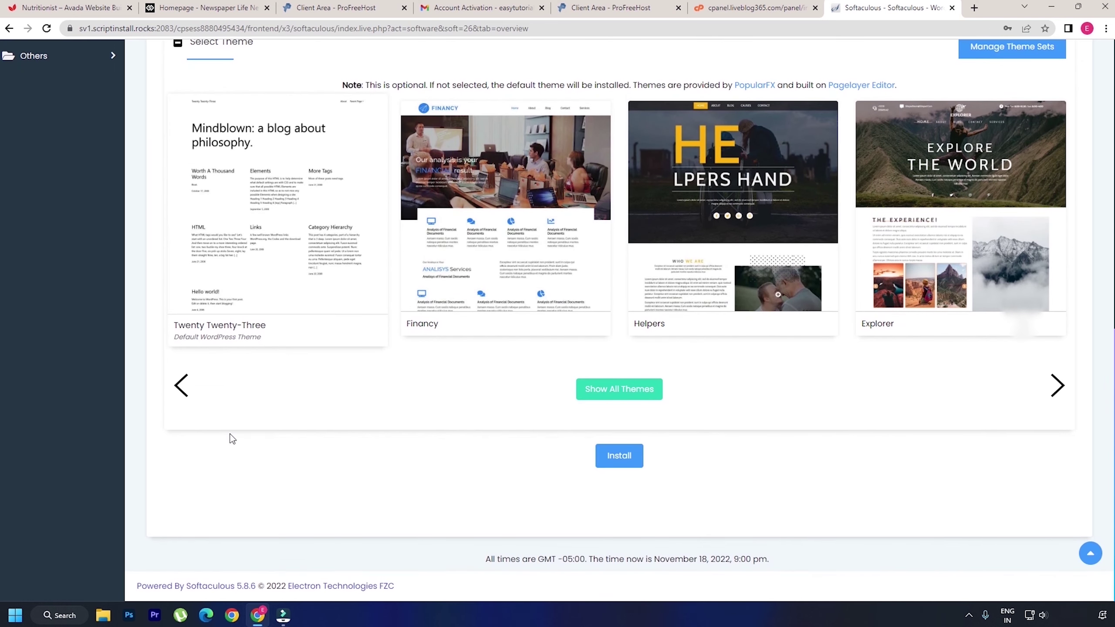
click(623, 468)
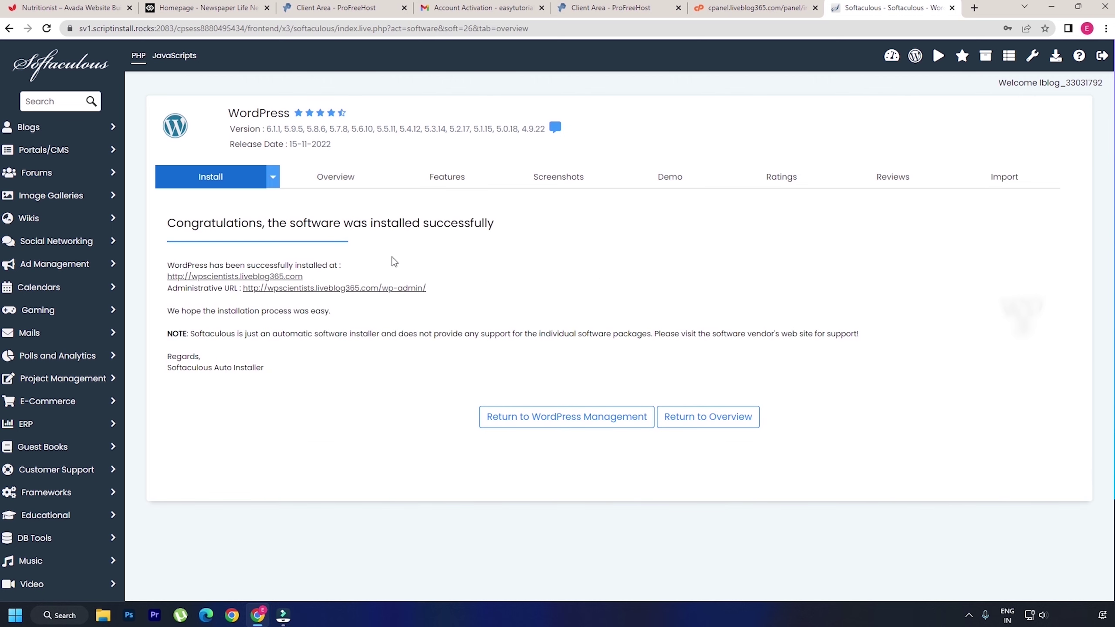
View the newly installed site at wpscientists.liveblog365.com and compare its homepage with the Avada Nutritionist demo
click(281, 276)
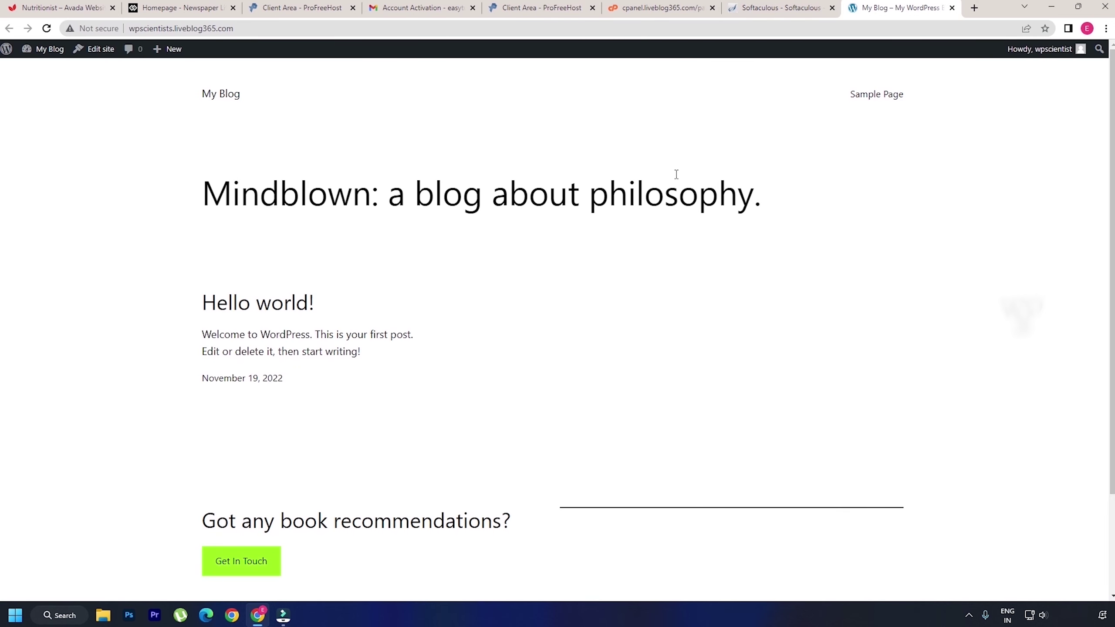
scroll(657, 251, down, 3)
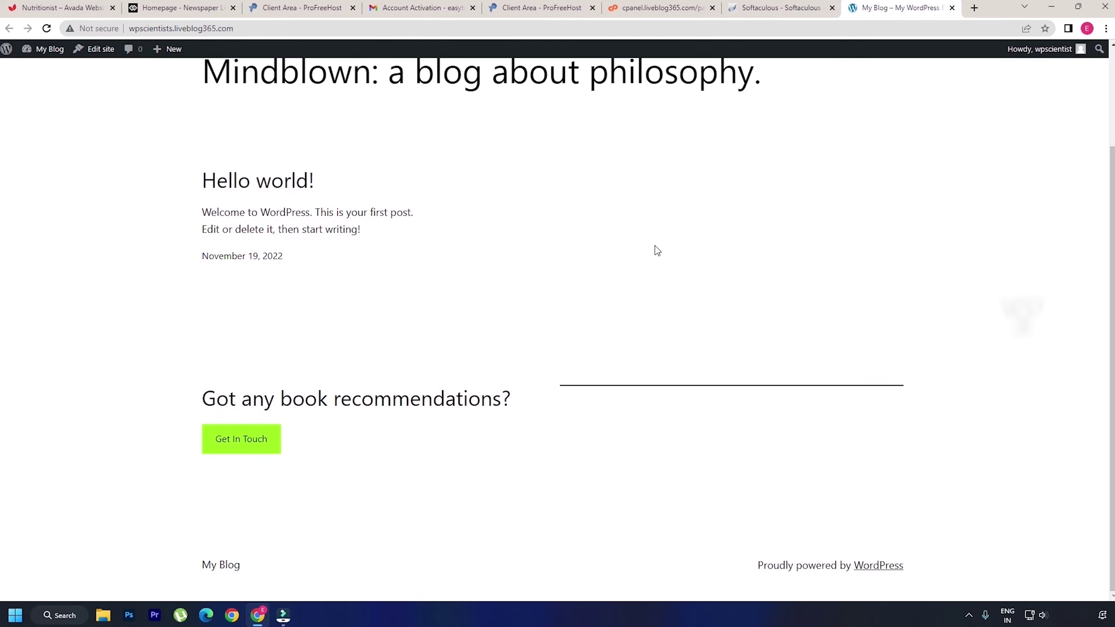
scroll(658, 251, up, 3)
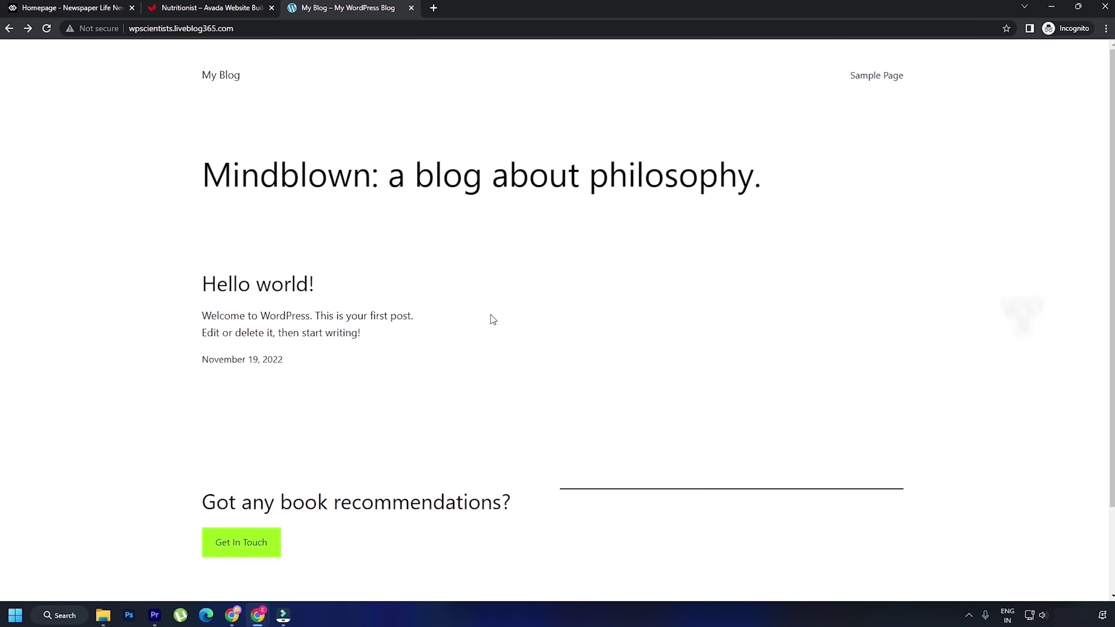
click(211, 7)
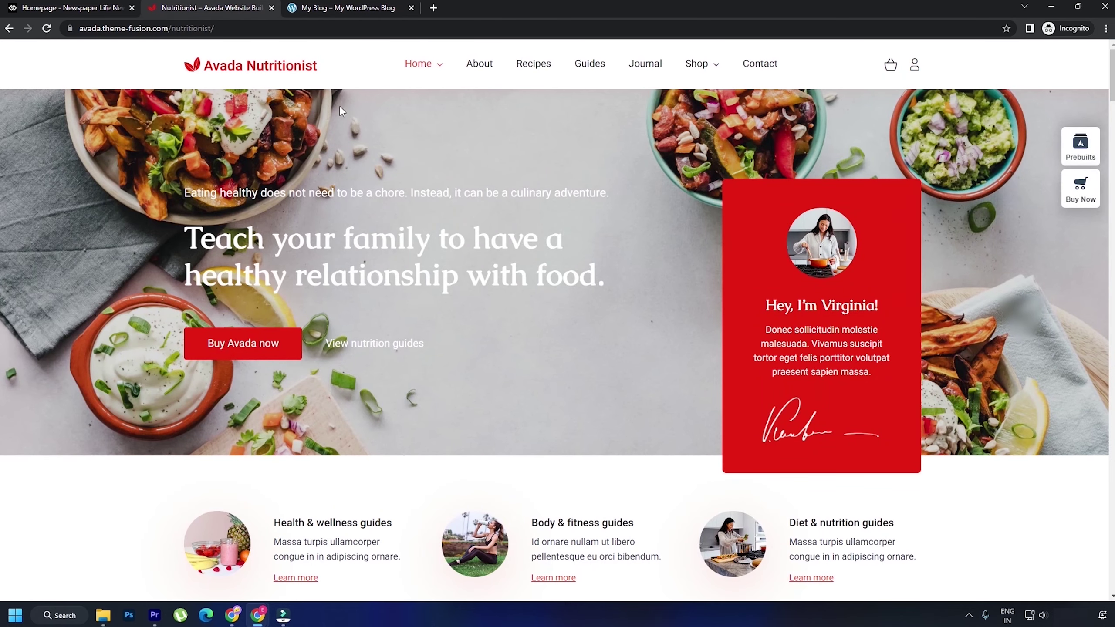
key(ctrl+Tab)
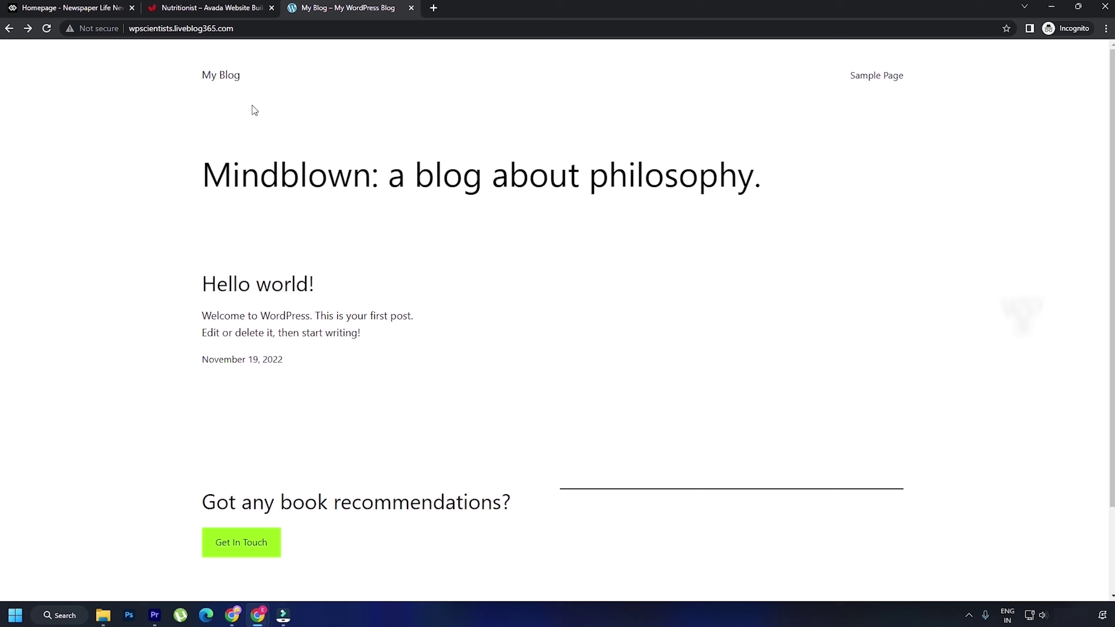
Open the WordPress admin login page by adding /wp-admin/ to the site address wpscientists.liveblog365.com
key(ctrl+l)
click(261, 35)
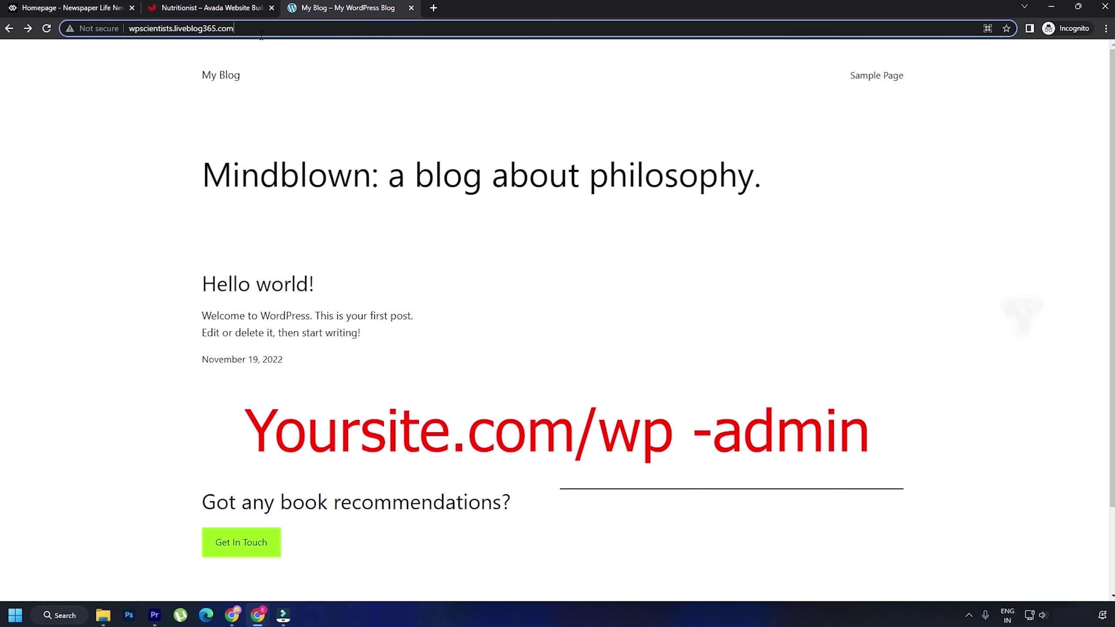
click(261, 35)
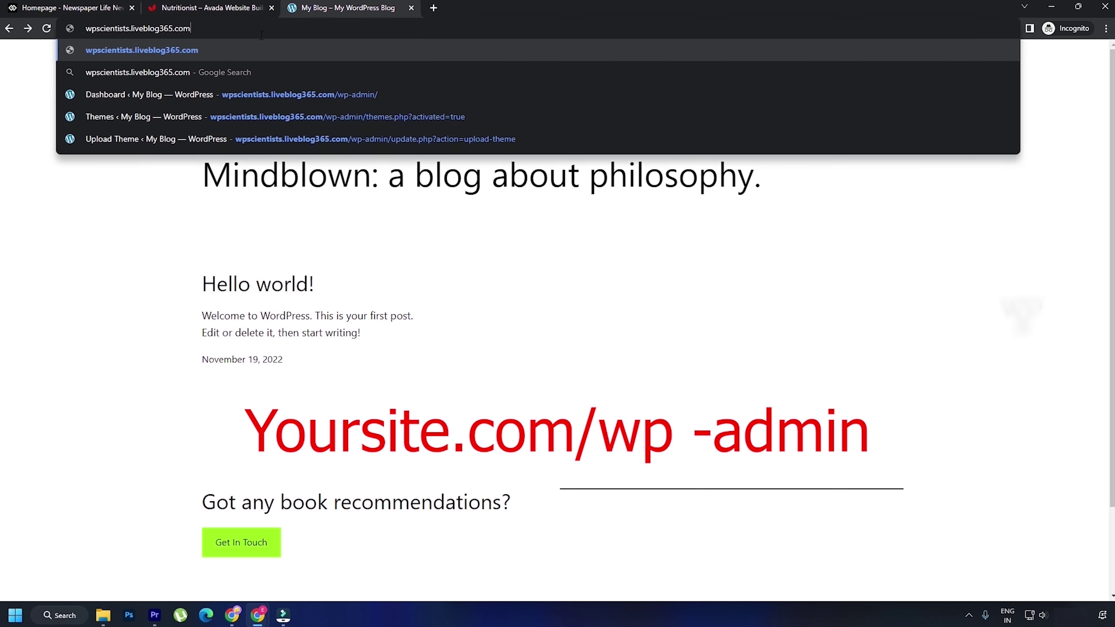
text(/wp-admin/)
key(Return)
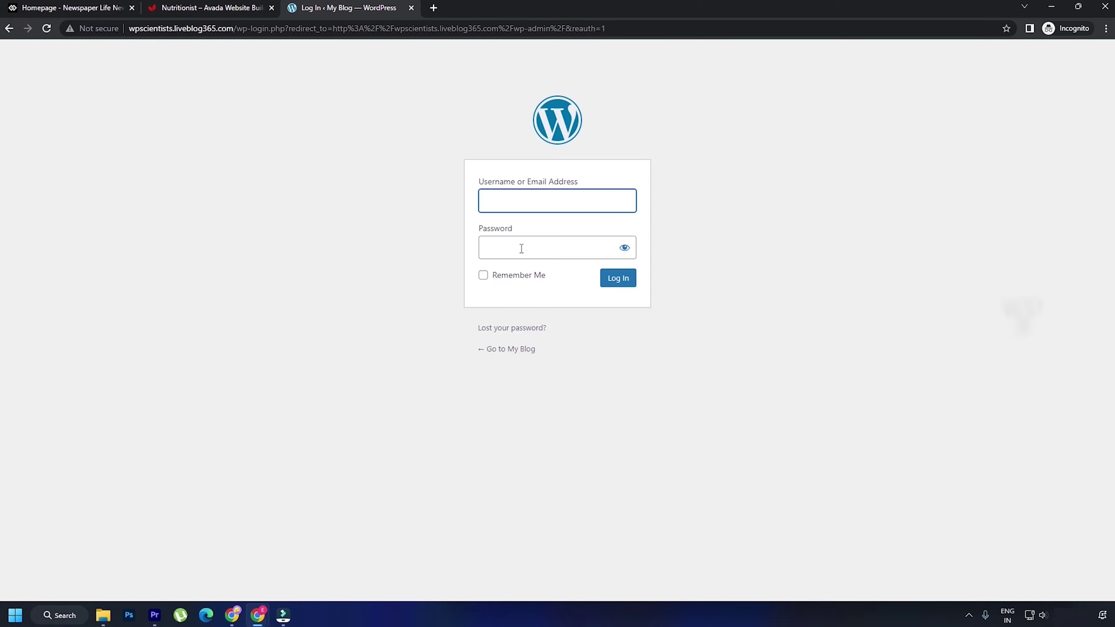
Log in to the WordPress dashboard with the username wpscientist and the account password
text(wpscientist)
click(522, 249)
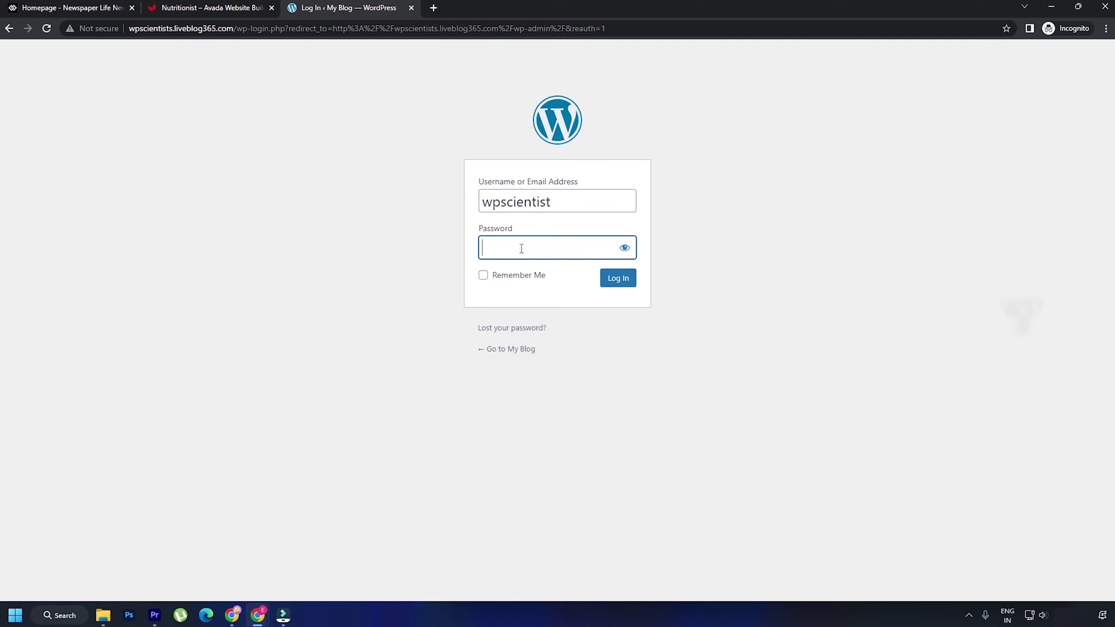
key(ctrl+v)
click(619, 285)
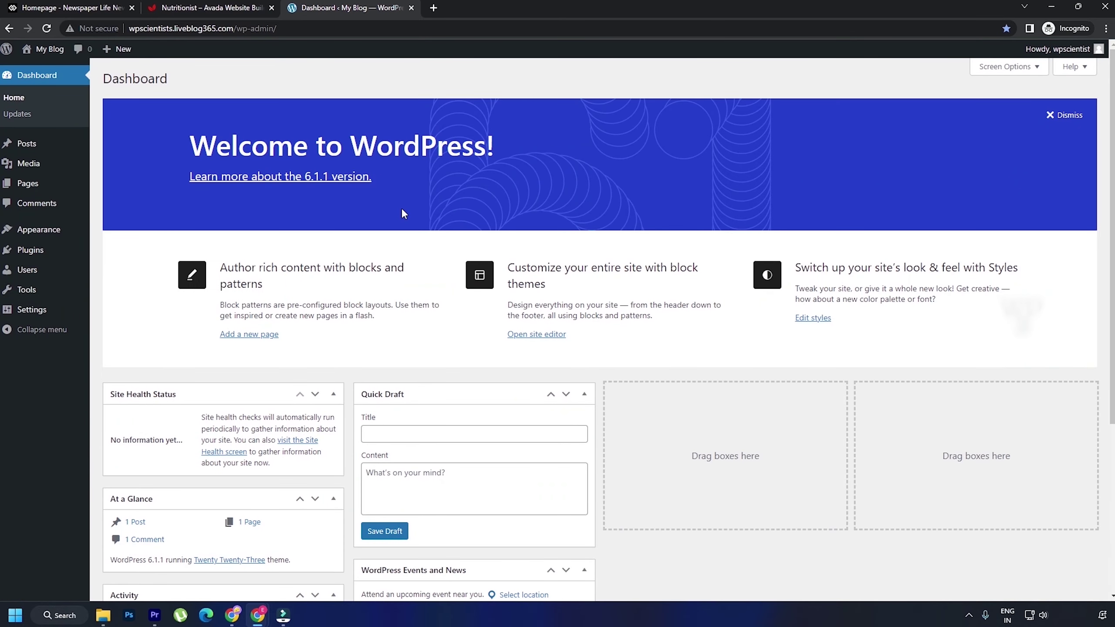
Glance at the Avada Nutritionist demo, return to the WordPress dashboard and start a new post
click(214, 6)
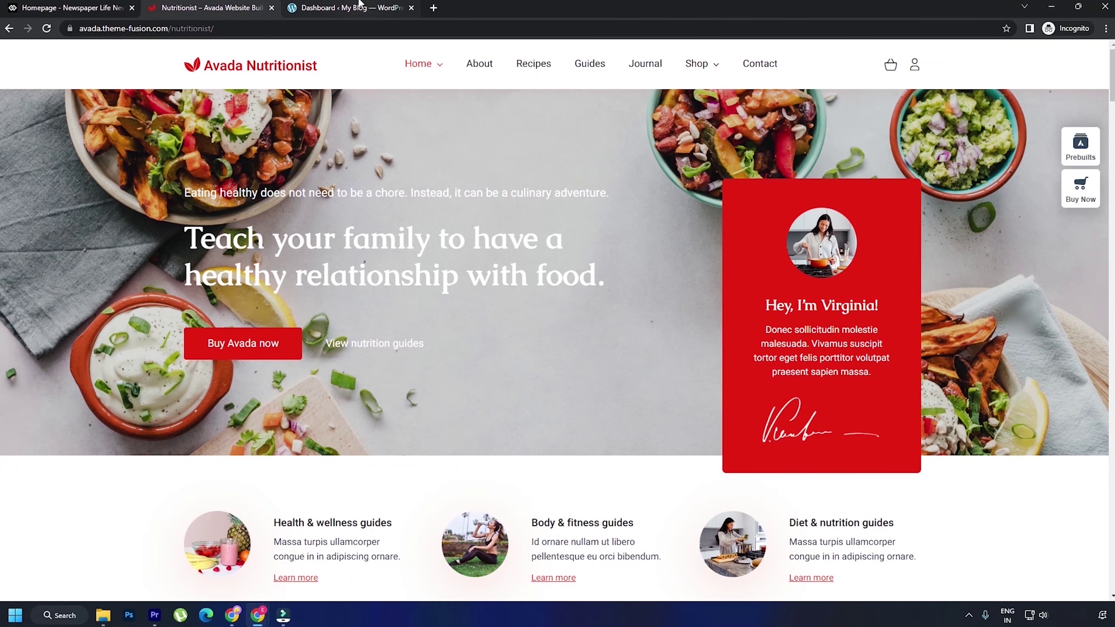
click(356, 8)
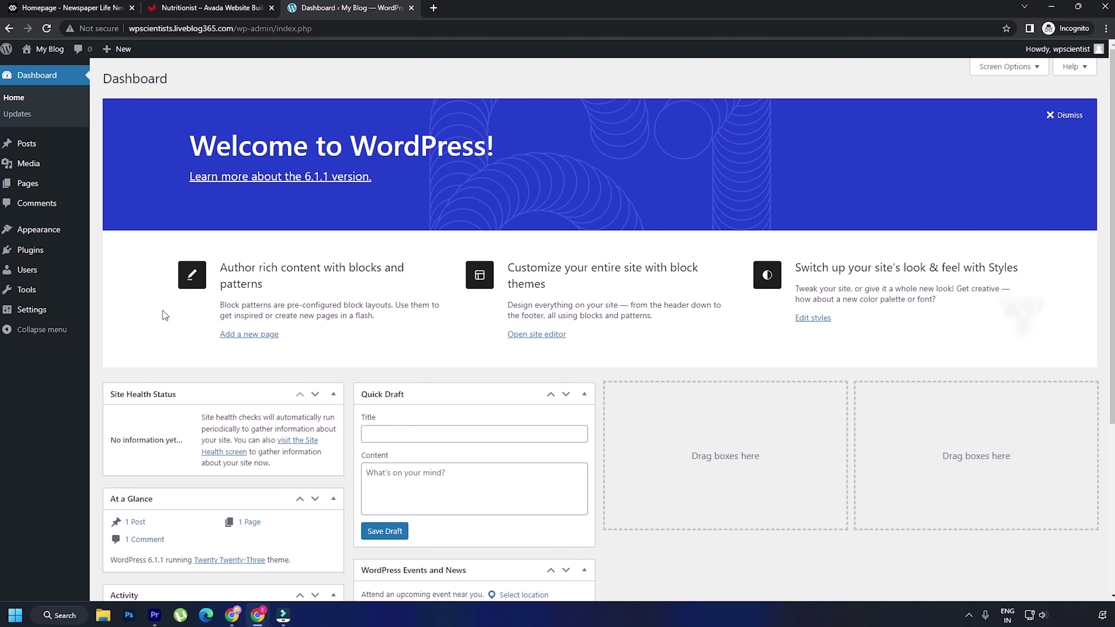
click(48, 152)
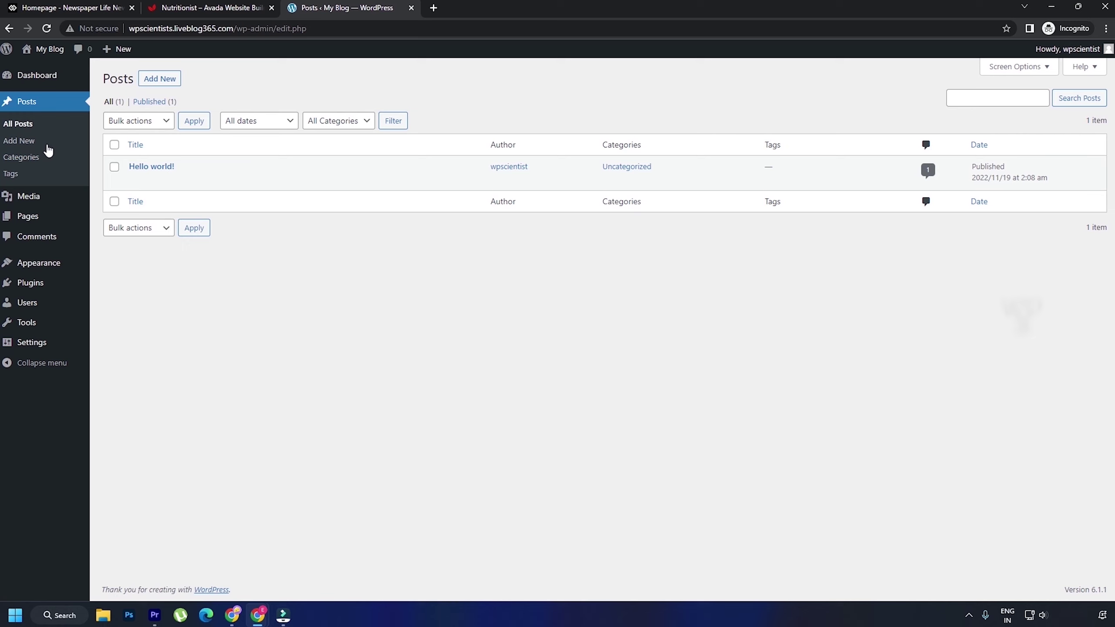
click(173, 88)
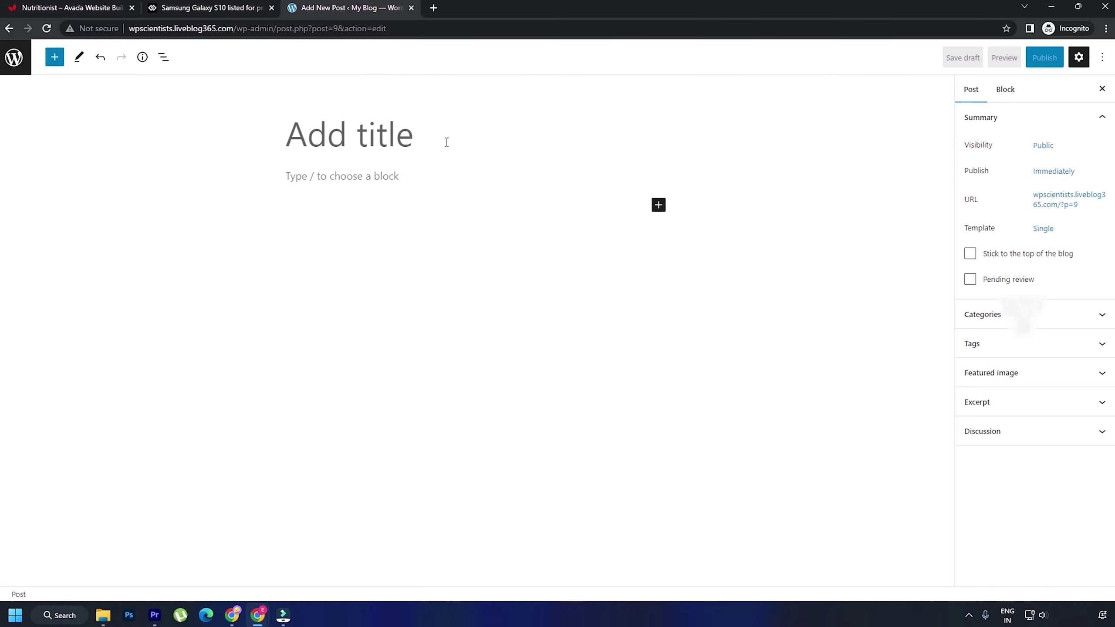
Title the new post "Samsung Galaxy S10 listed for pre-orders in US" and begin its first paragraph
click(446, 142)
text(Samsung Galaxy S10 listed for pre-orders in US)
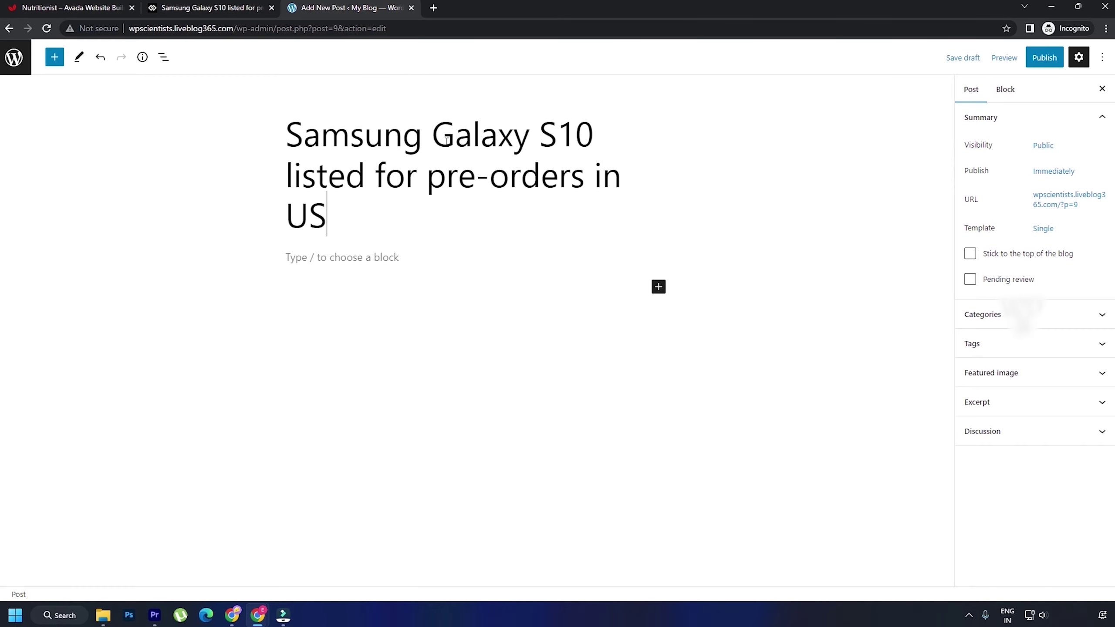
key(Return)
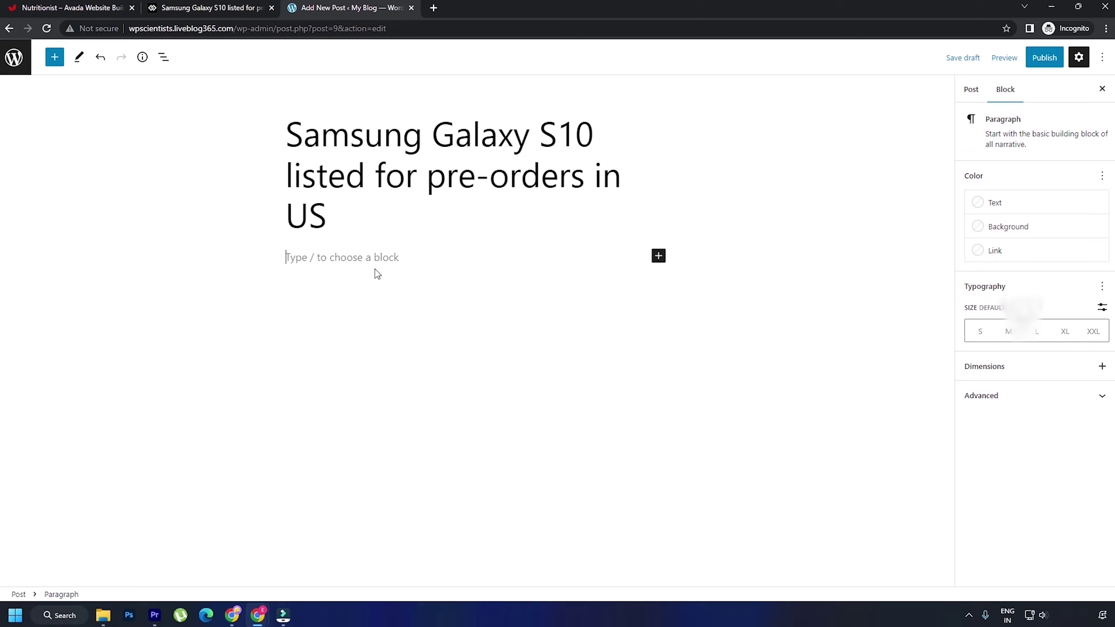
Copy the body of the Samsung Galaxy S10 article on the Newspaper demo site into the new post
click(211, 7)
scroll(391, 275, up, 5)
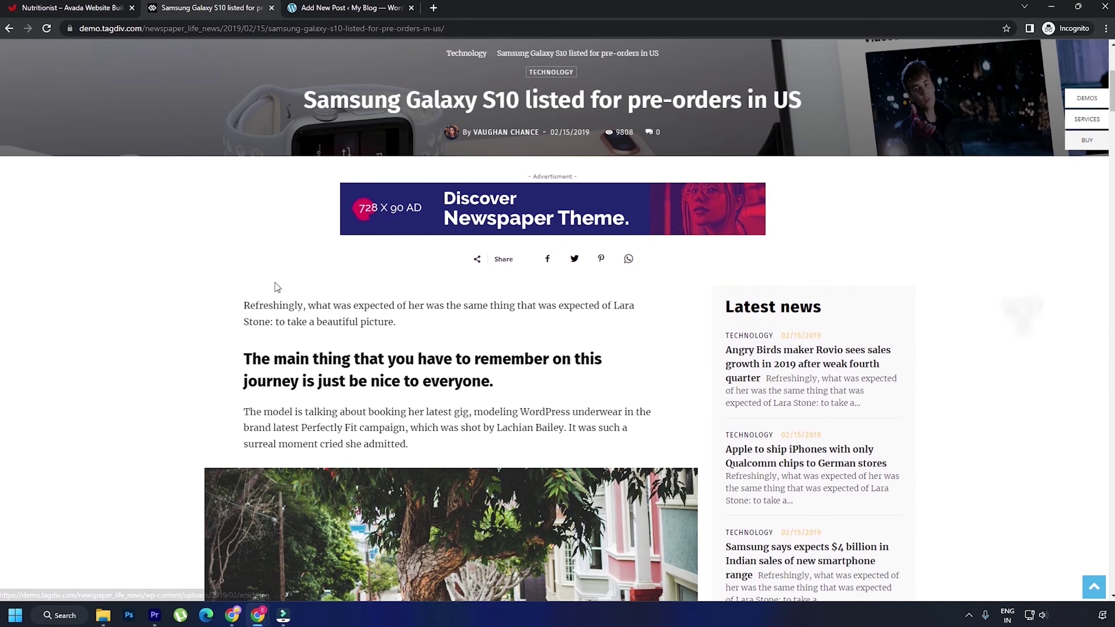
click(692, 301)
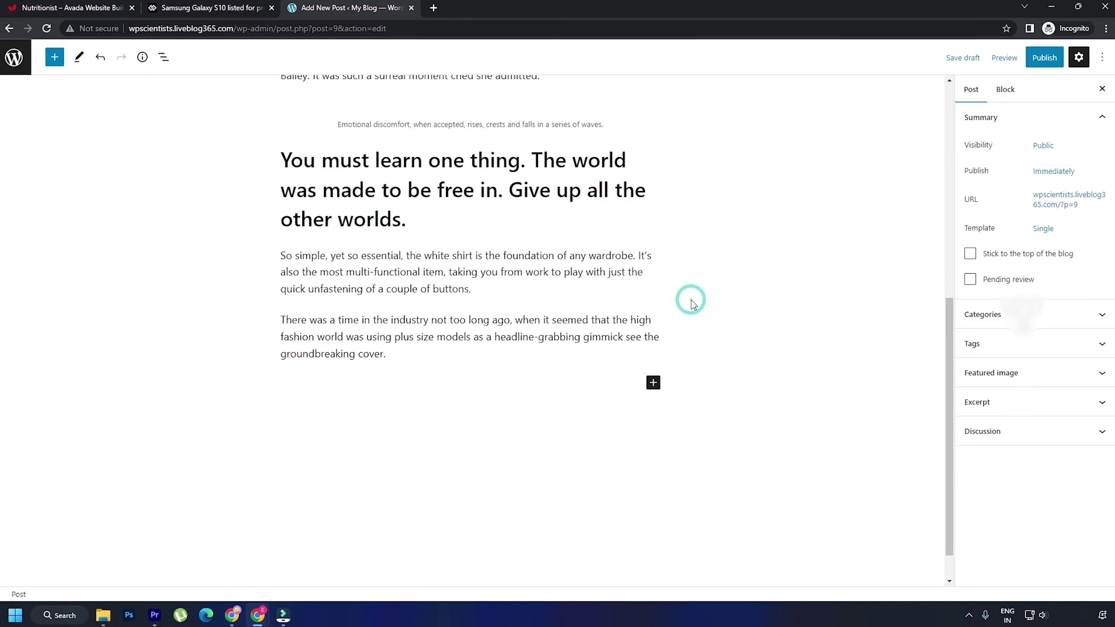
scroll(692, 301, up, 6)
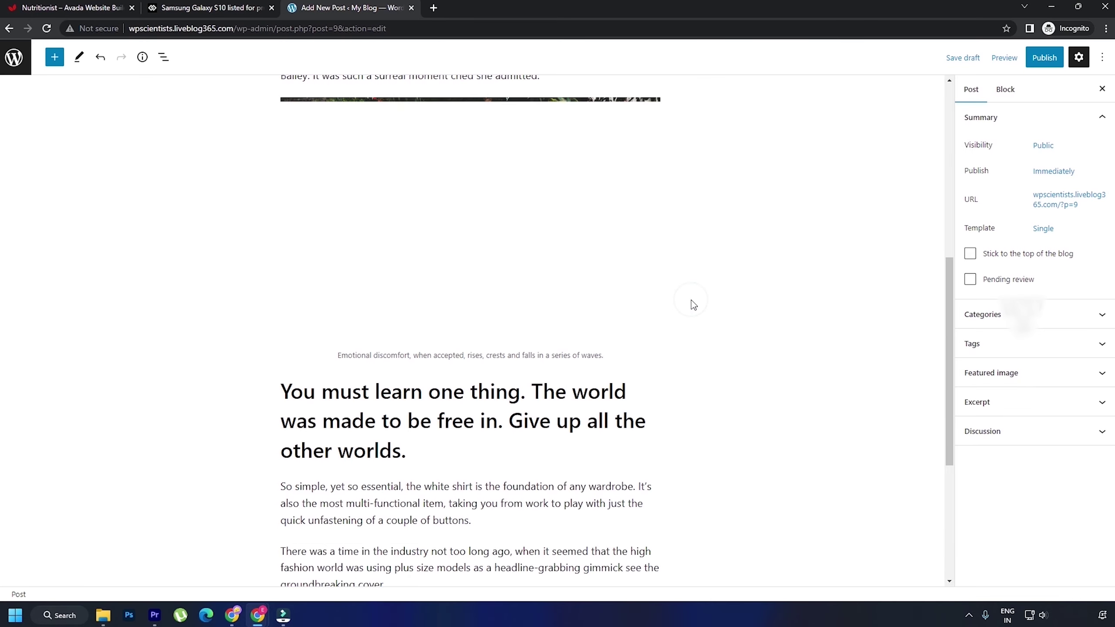
scroll(691, 304, up, 7)
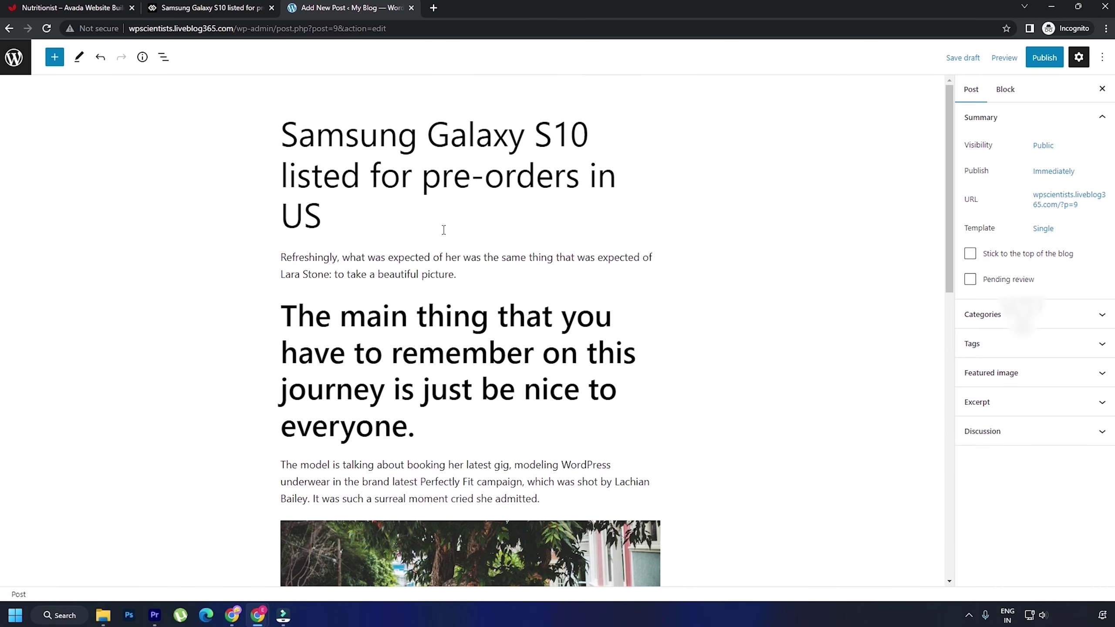
Compare the original Samsung Galaxy S10 article's headings and image with the content pasted into the post
click(228, 7)
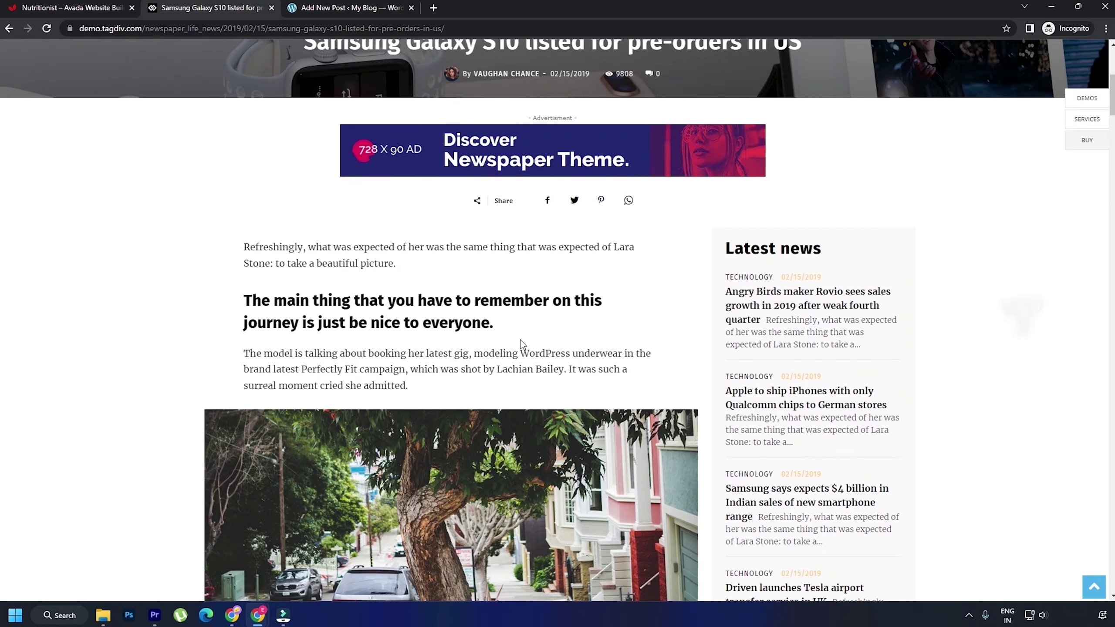
scroll(522, 345, down, 8)
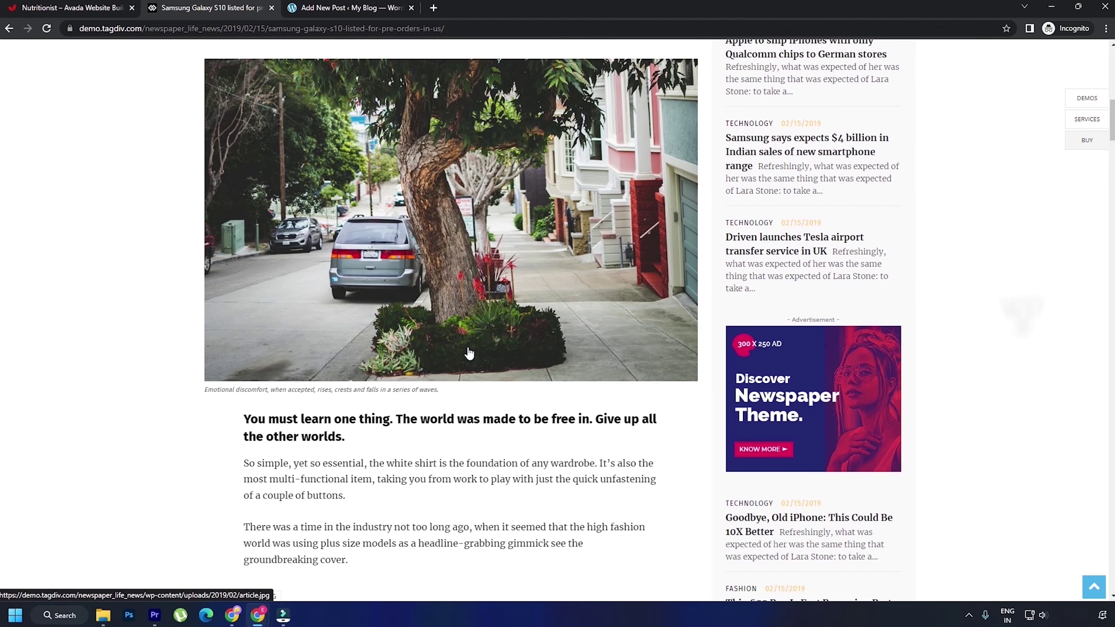
key(ctrl+Tab)
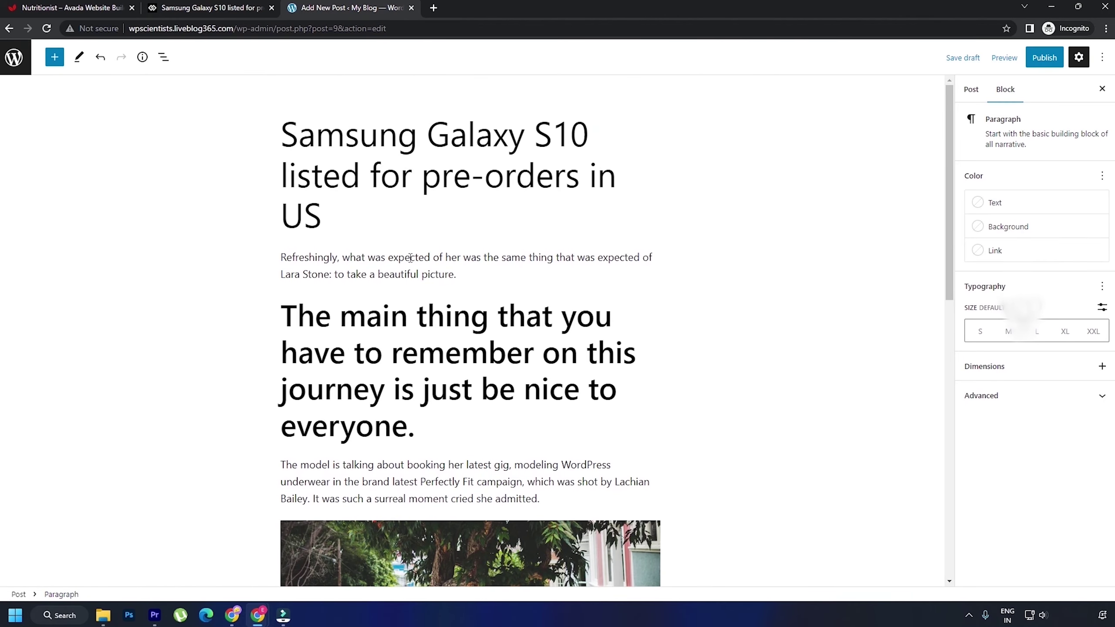
Try adding the filler paragraphs "asdasdasd" and "asdasda" at the end of the post and delete them
scroll(542, 350, down, 1)
text(asdasdasd)
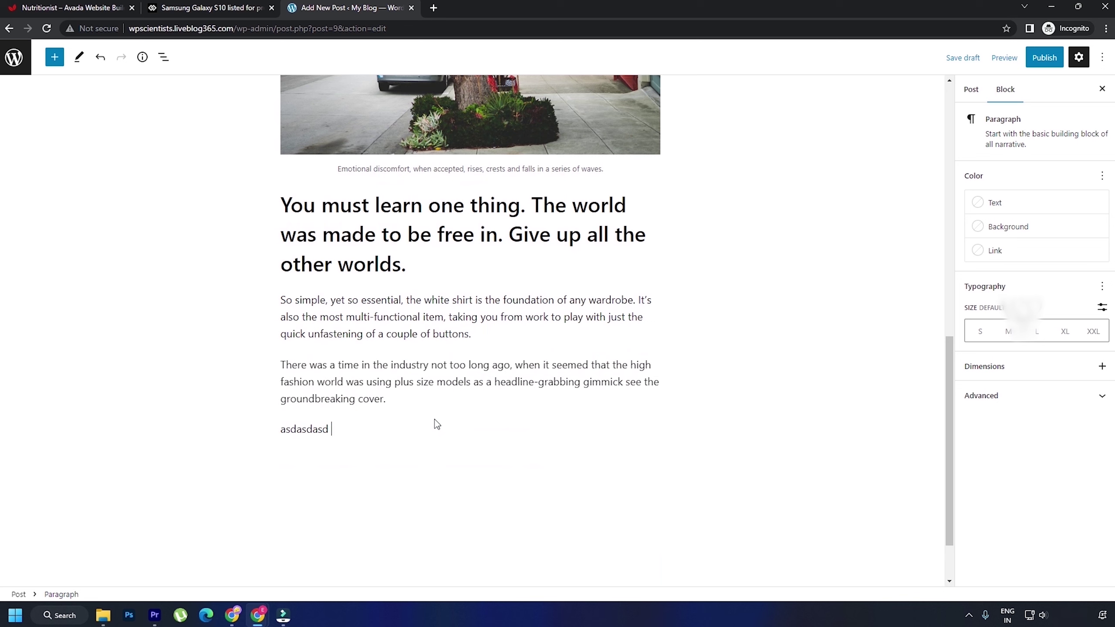
key(Return)
text(asdasda)
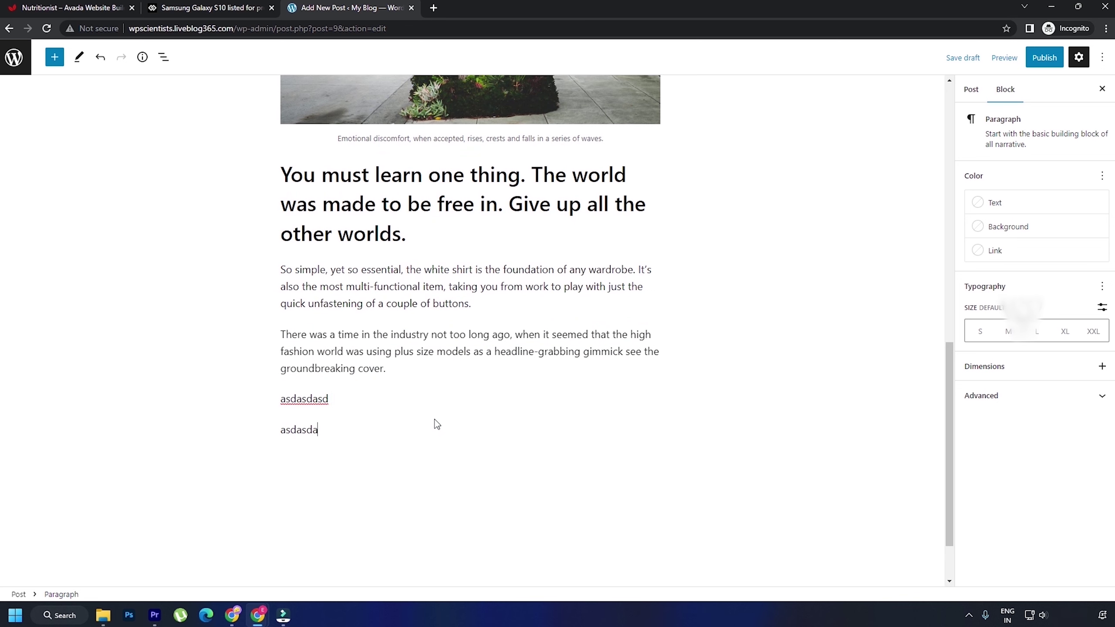
key(BackSpace)
key(BackSpace)
key(BackSpace)
key(BackSpace)
key(BackSpace)
key(BackSpace)
key(BackSpace)
key(BackSpace)
key(BackSpace)
key(BackSpace)
key(BackSpace)
key(BackSpace)
key(BackSpace)
key(BackSpace)
key(BackSpace)
key(BackSpace)
key(BackSpace)
key(BackSpace)
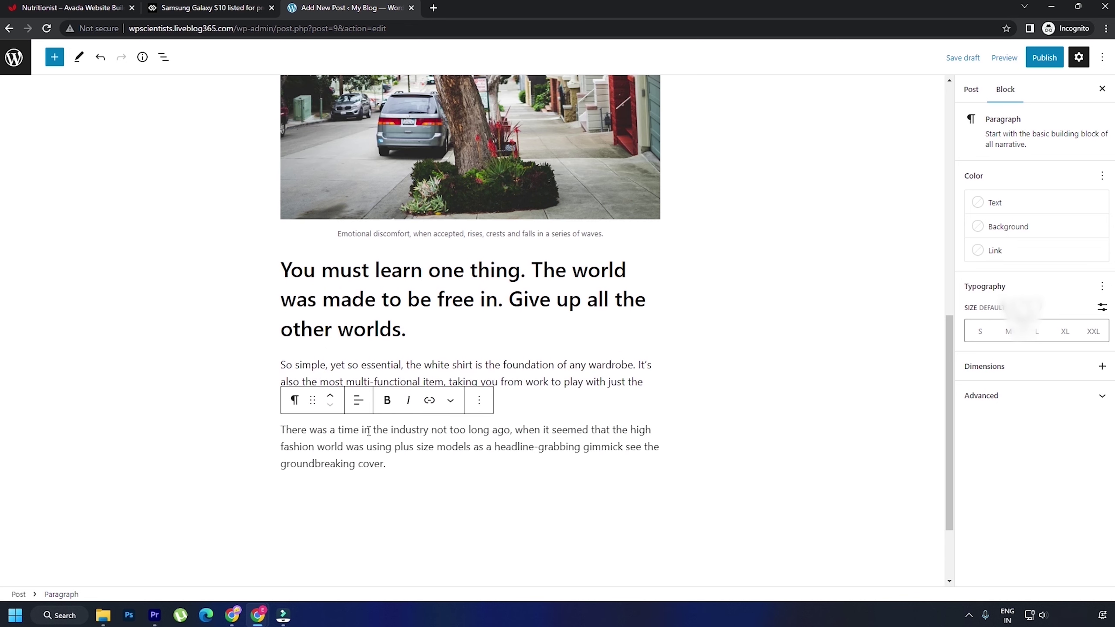
Publish the Samsung Galaxy S10 post and view the live post on the site
click(1043, 62)
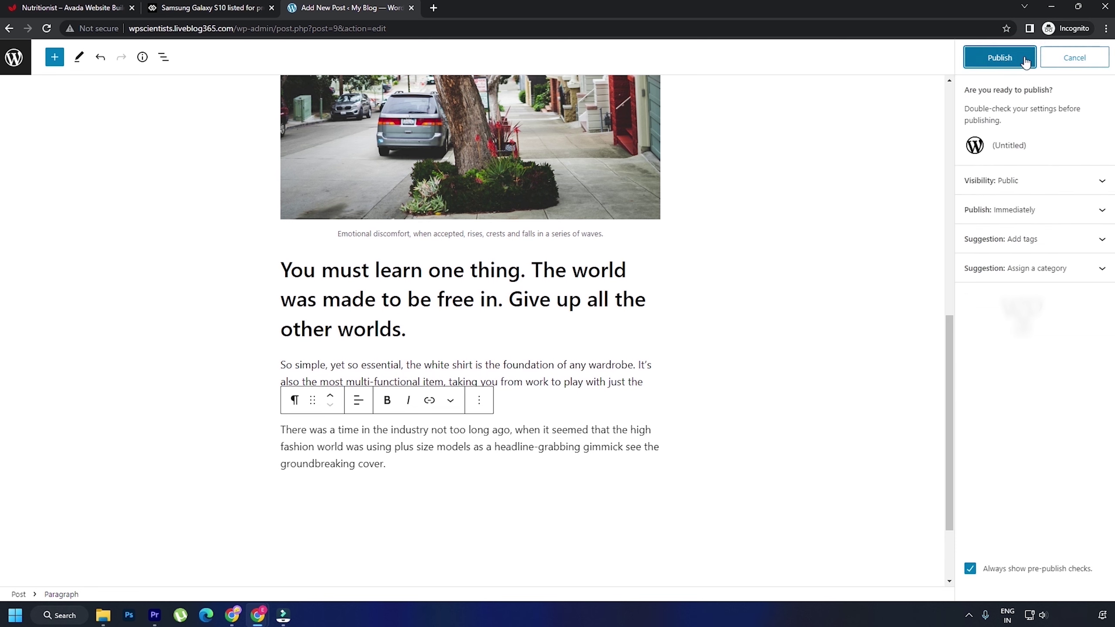
click(1011, 62)
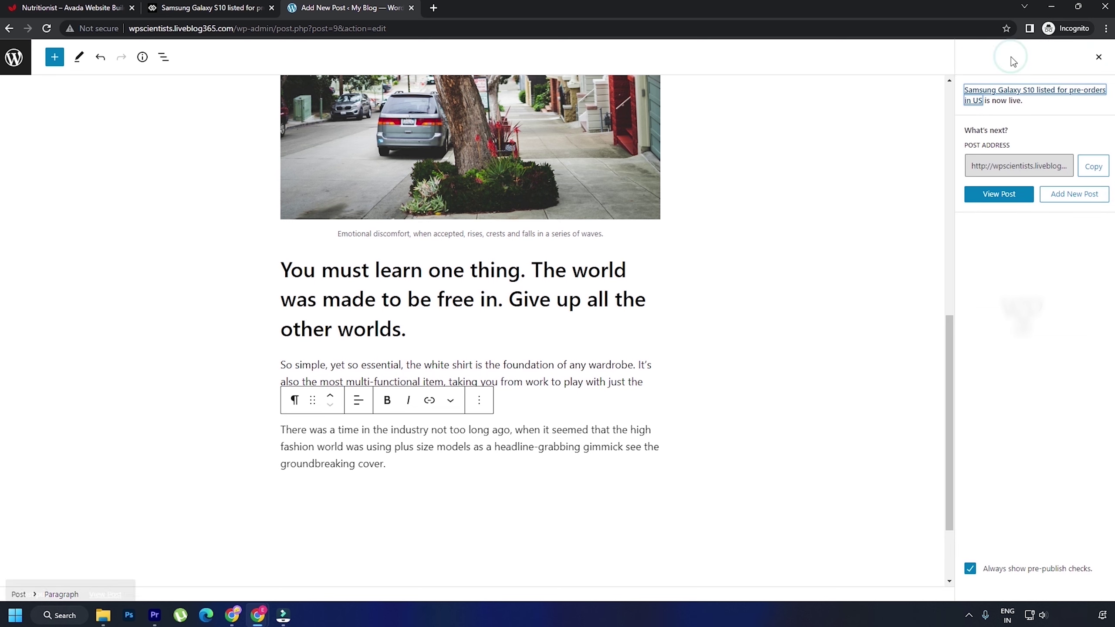
click(112, 564)
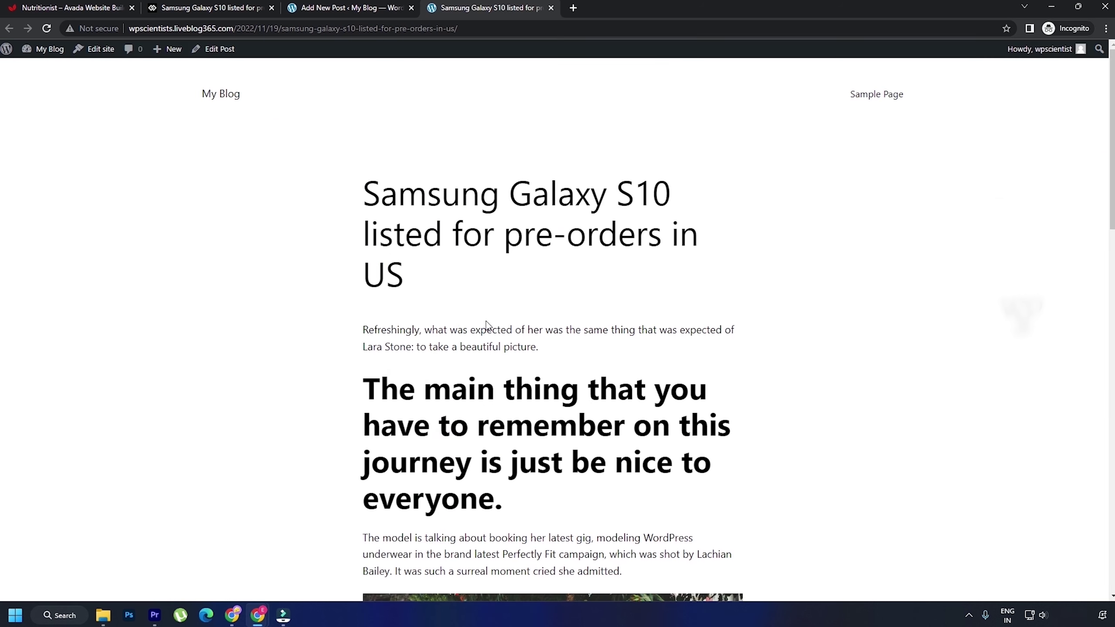
scroll(487, 325, down, 8)
scroll(745, 317, up, 5)
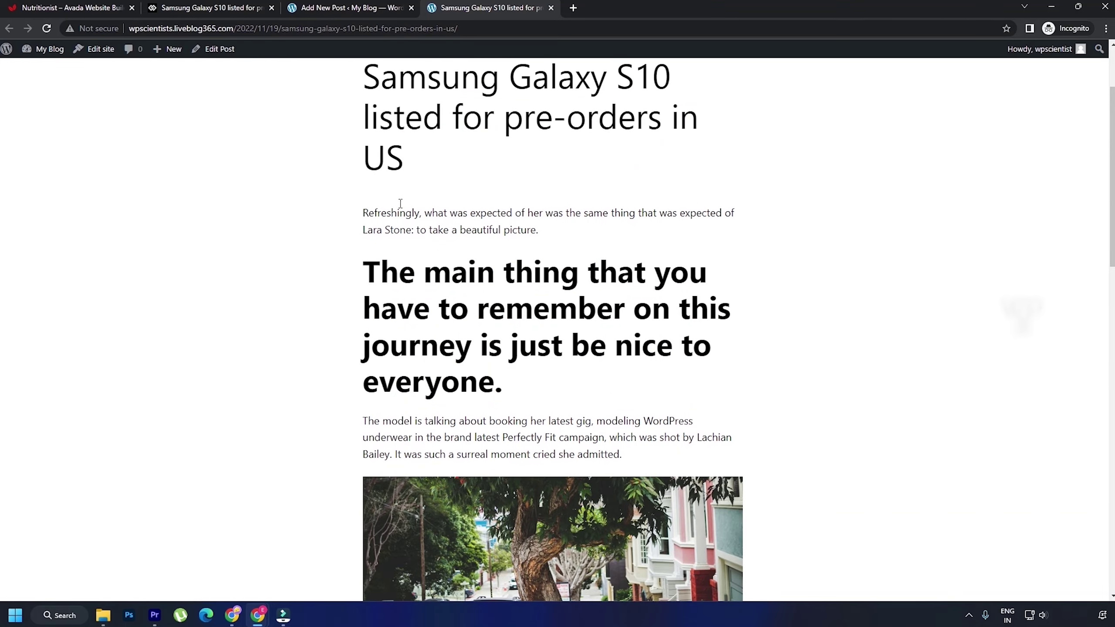
Examine the layout, sidebar and tags of the original article on the Newspaper demo site against the published post
click(211, 7)
scroll(718, 189, down, 5)
scroll(718, 185, down, 8)
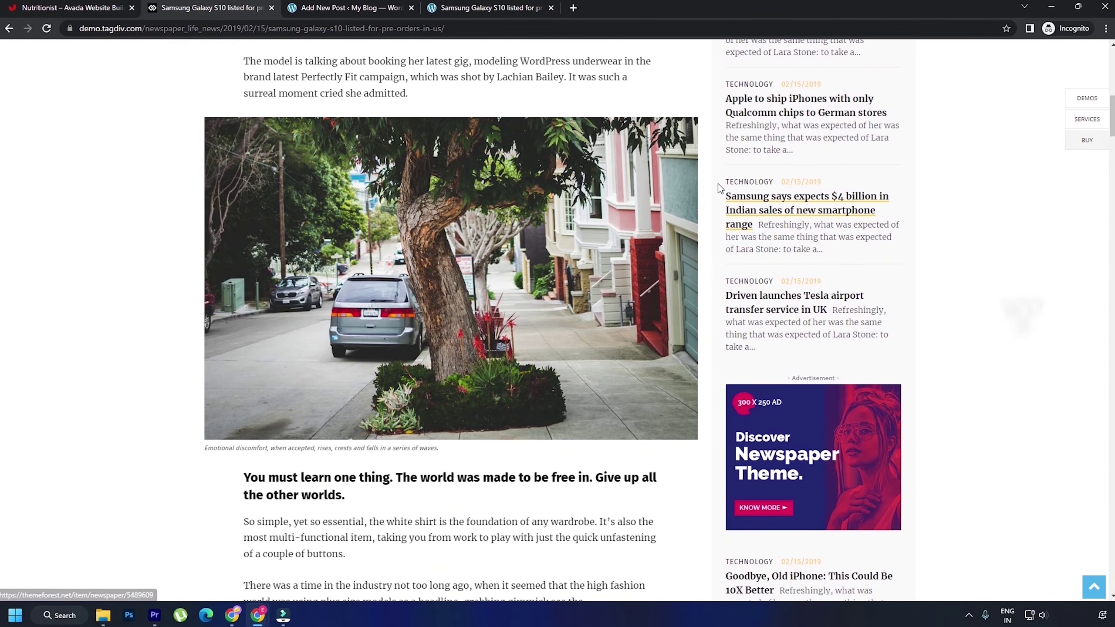
scroll(718, 188, down, 3)
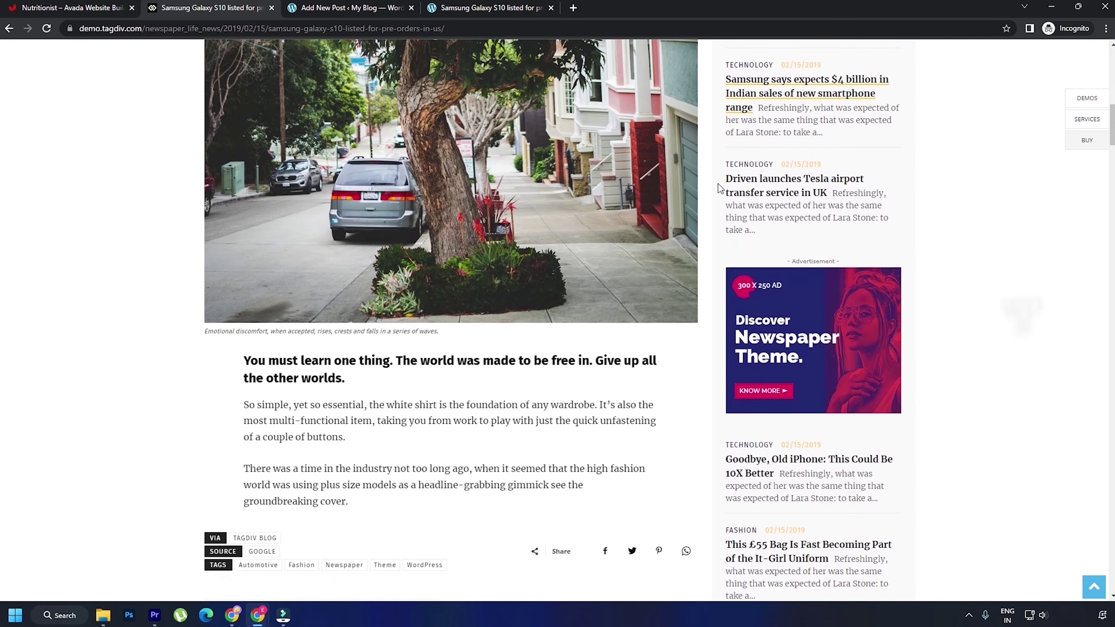
scroll(718, 184, down, 3)
Leave the post editor, open the Add Themes library from the installed themes and browse the popular themes
click(370, 5)
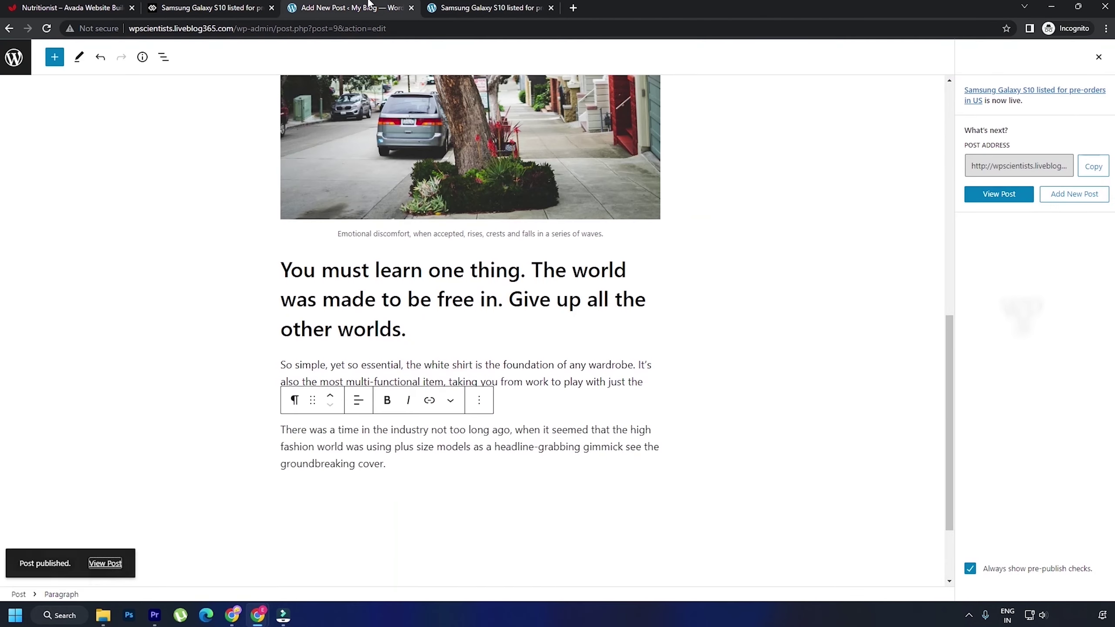
click(11, 70)
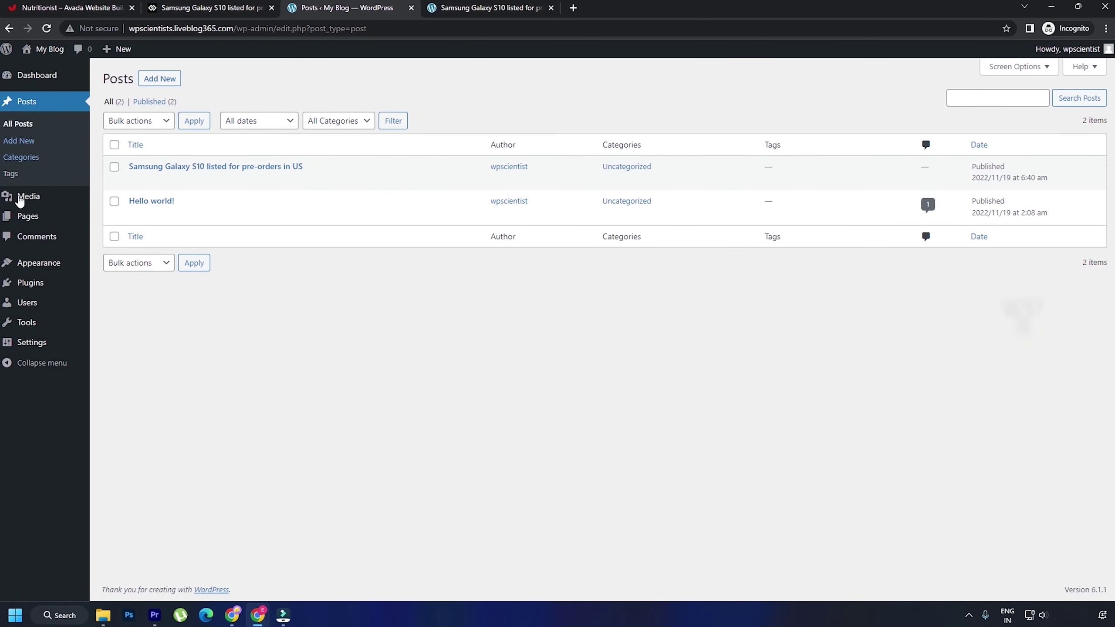
mouse_move(42, 263)
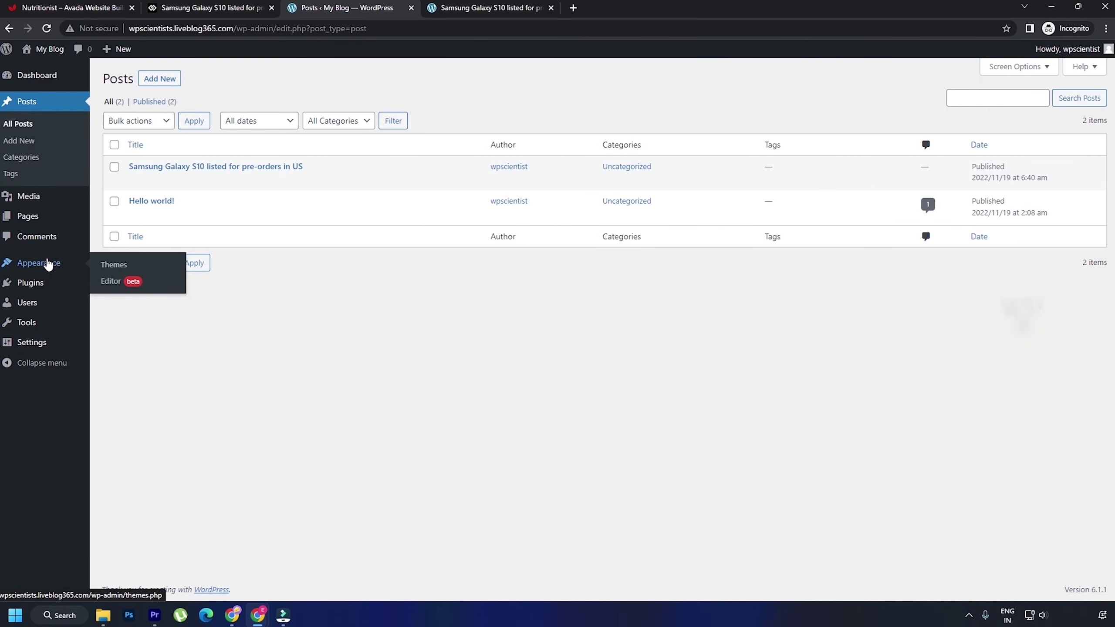
click(143, 266)
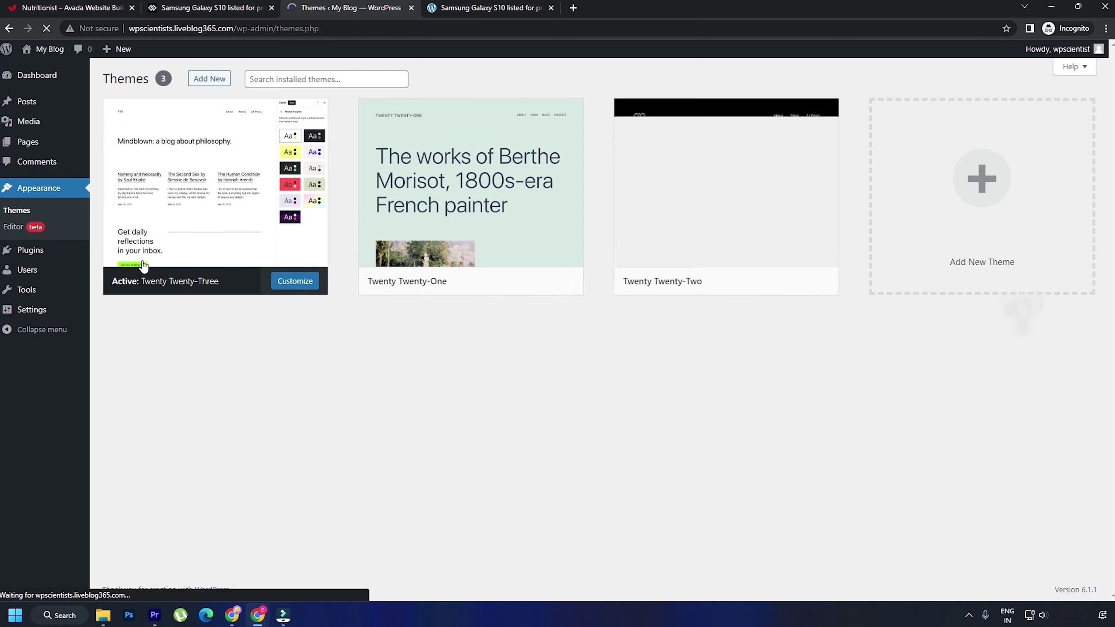
click(209, 80)
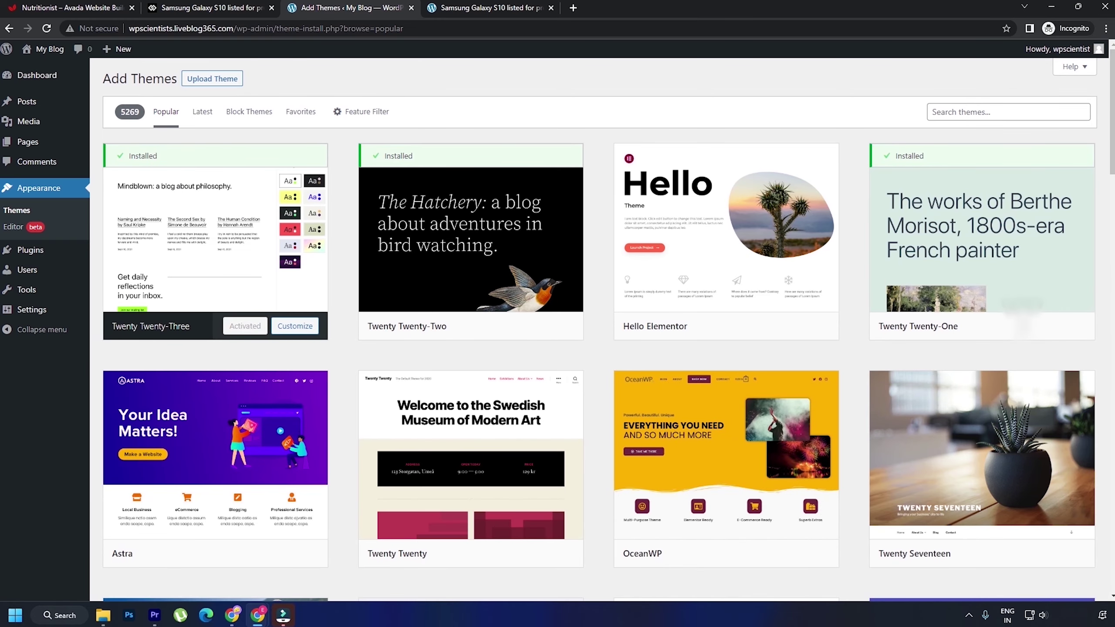
scroll(601, 329, down, 5)
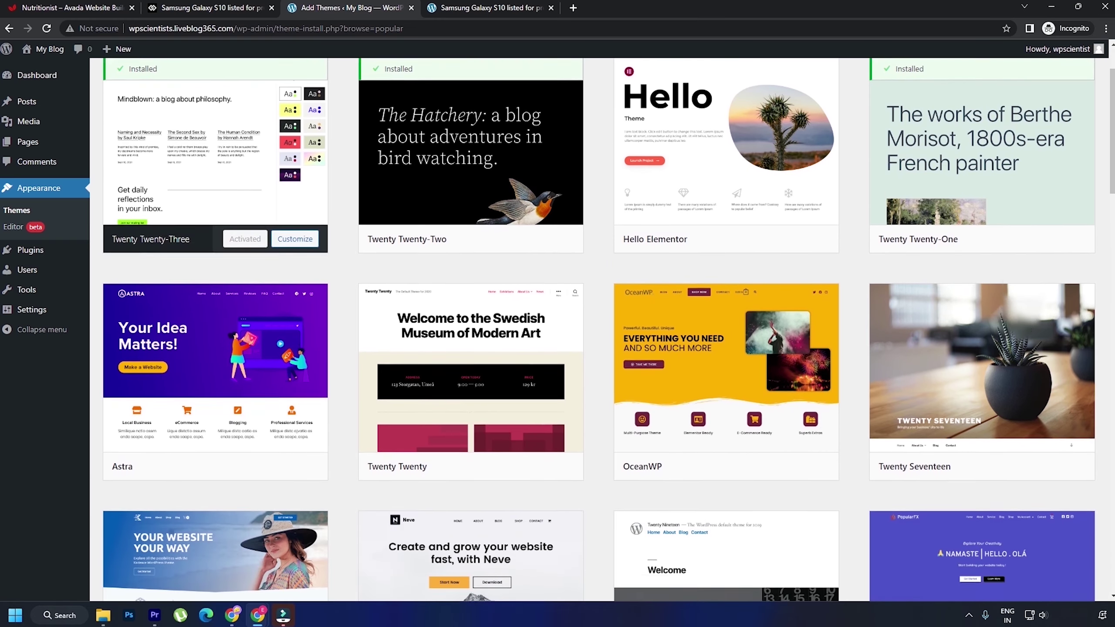
scroll(601, 329, down, 6)
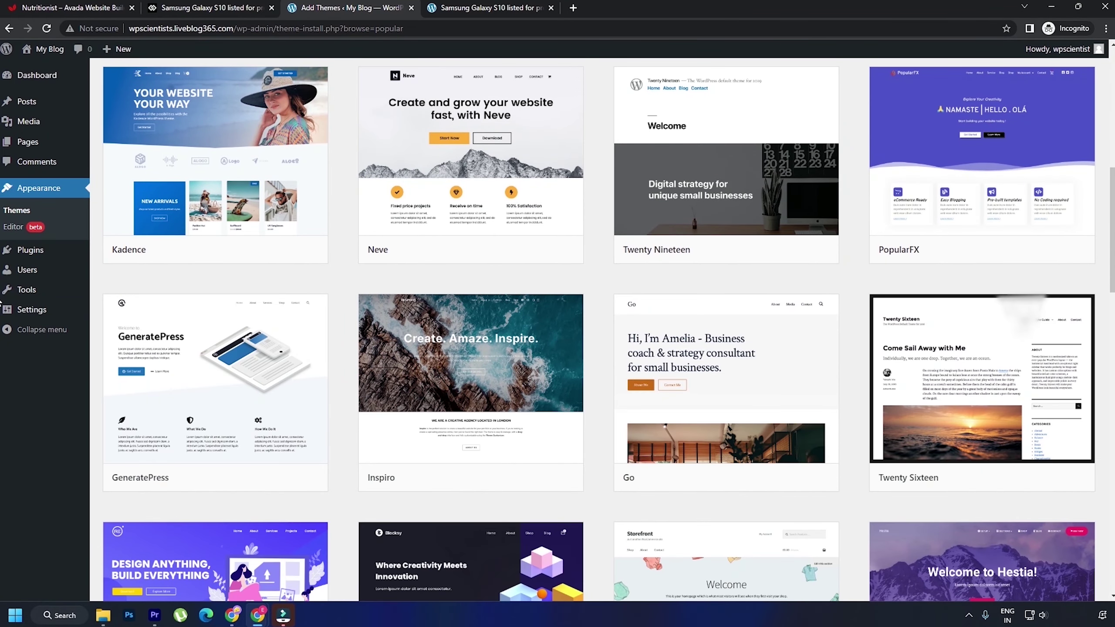
scroll(2, 301, down, 8)
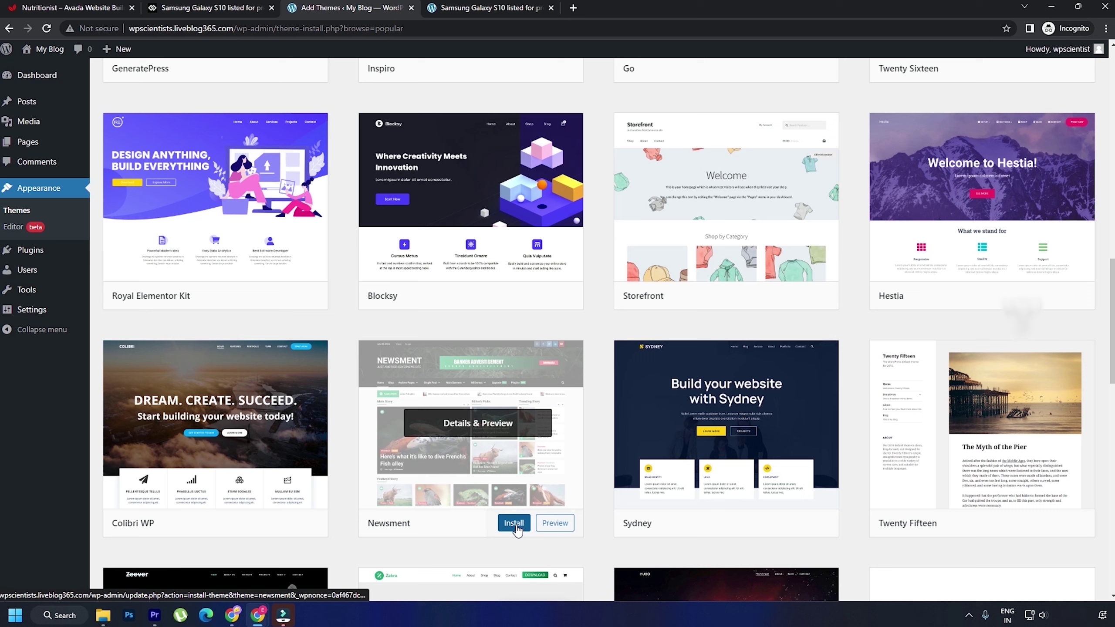
Install and activate the Newsment theme, and begin installing its recommended plugins
click(513, 523)
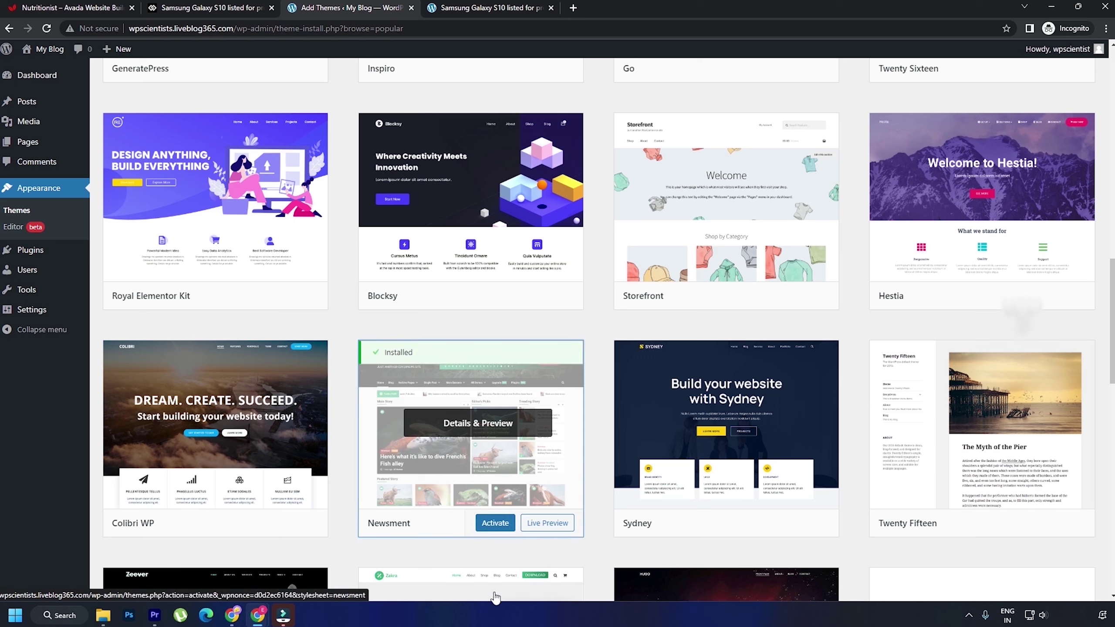
click(505, 524)
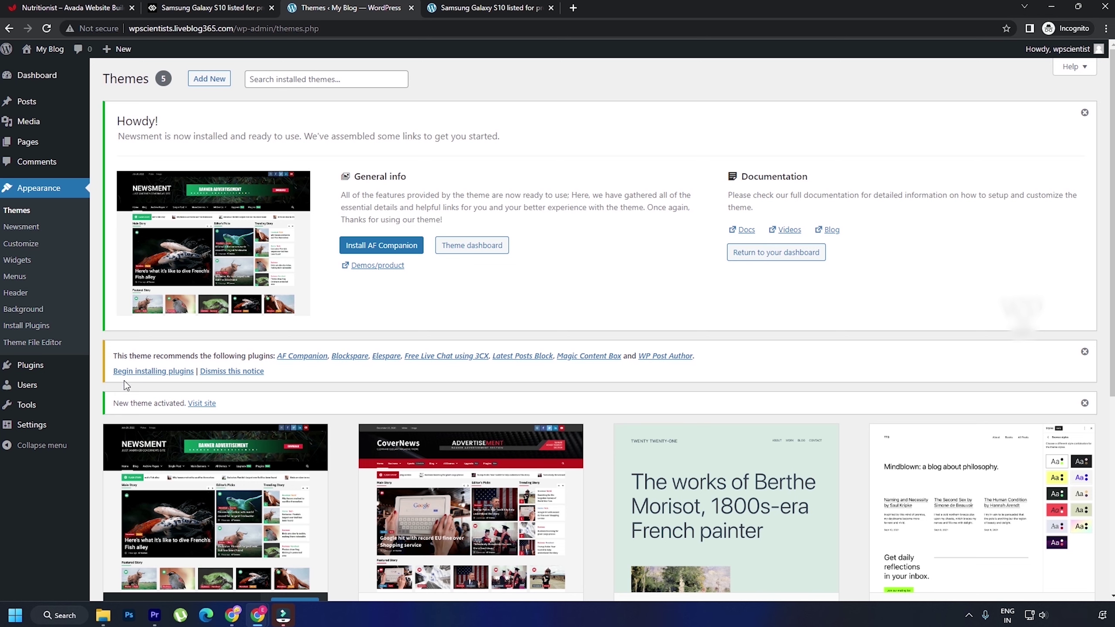
click(173, 371)
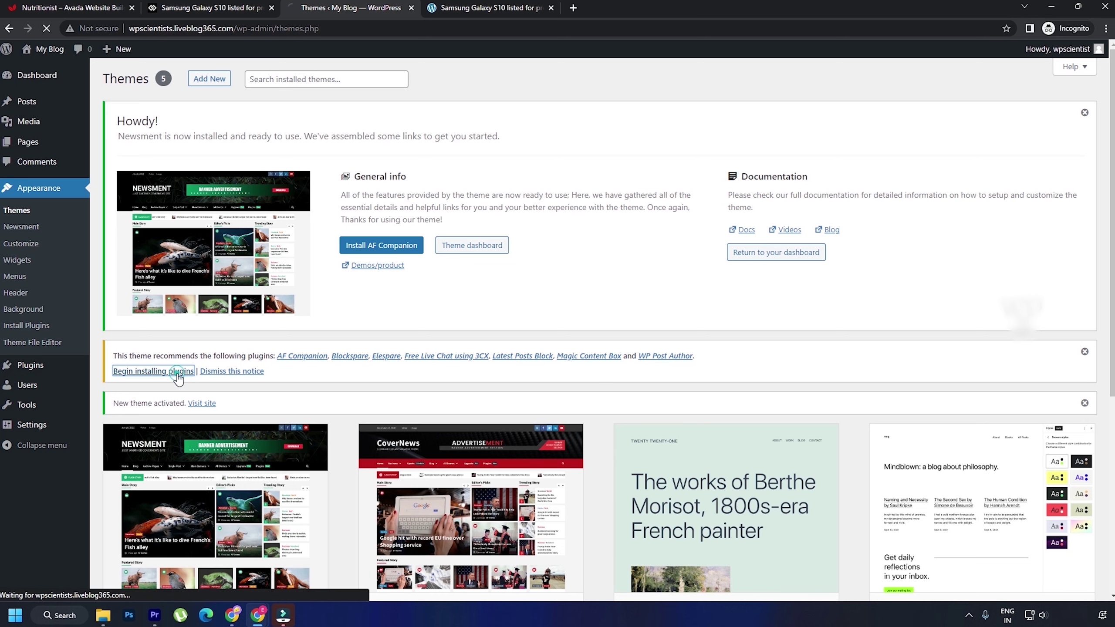
Select all the recommended plugins, from AF Companion to WP Post Author, and install them in bulk
click(115, 143)
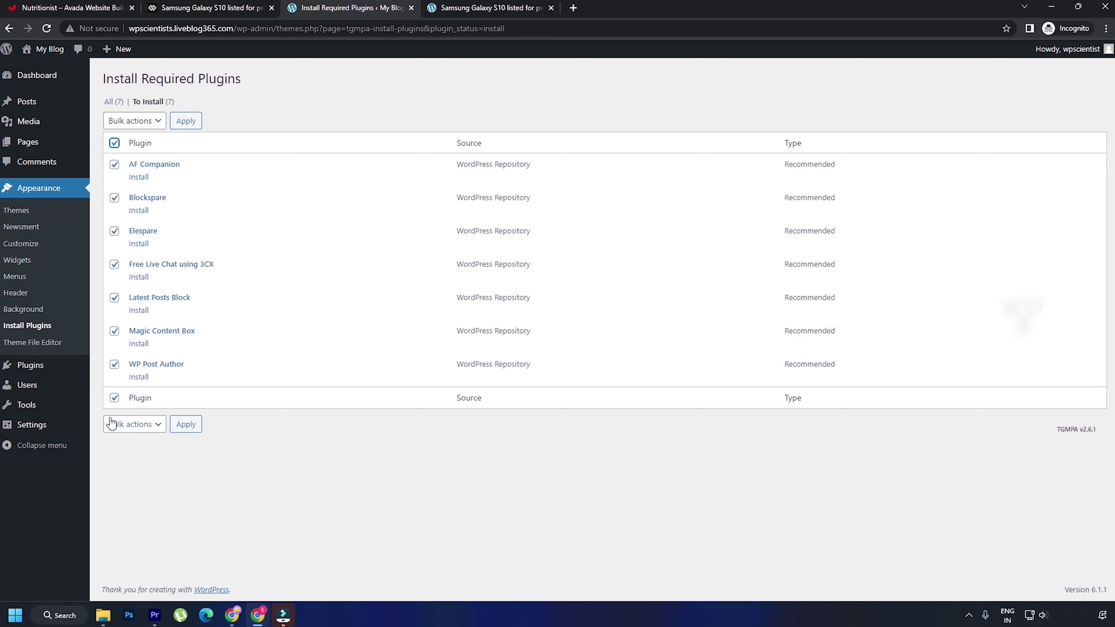
click(158, 122)
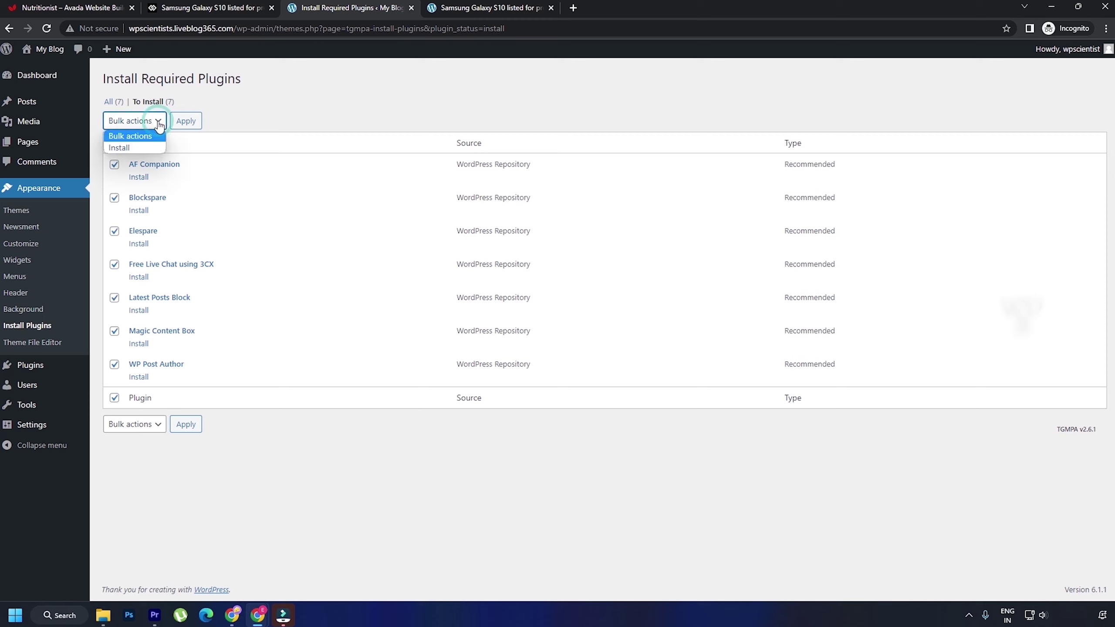
click(133, 147)
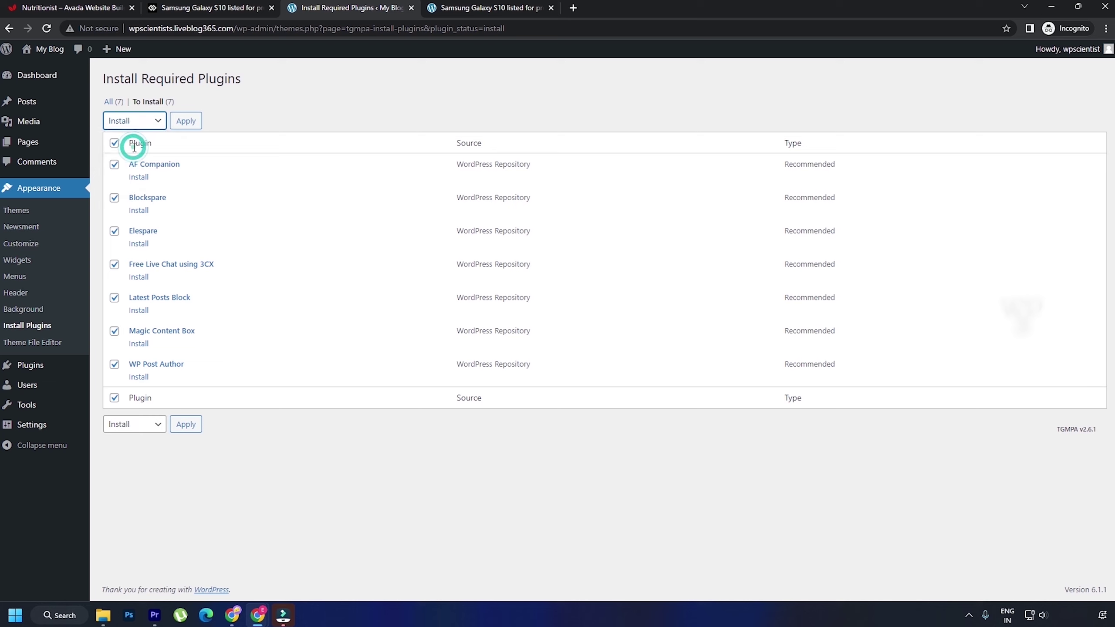
click(184, 122)
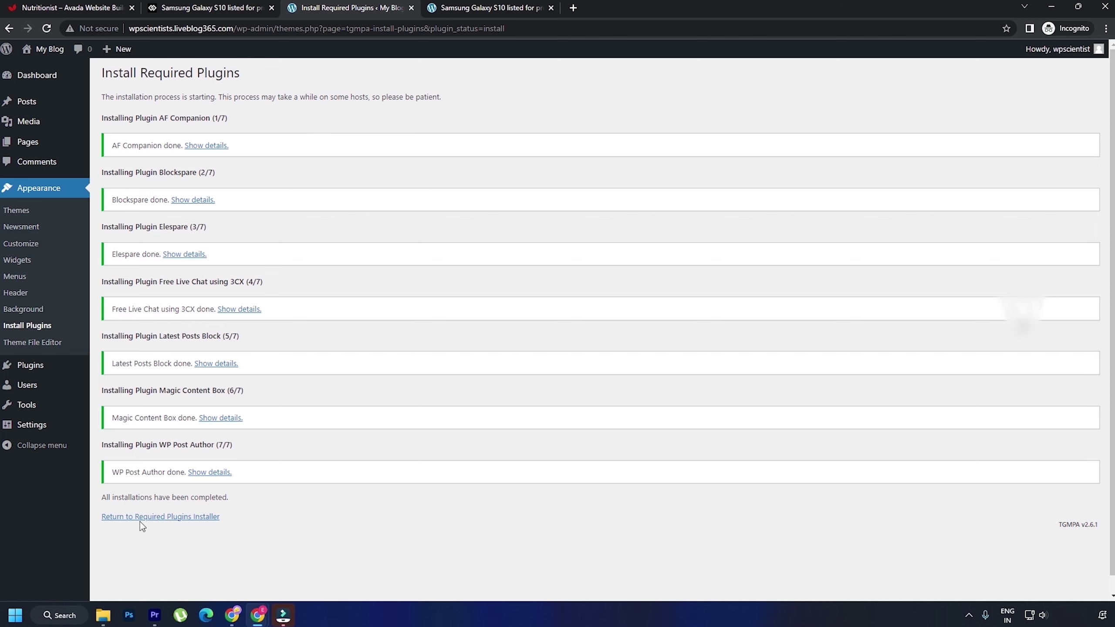
Return to the required plugins installer and activate all the installed plugins in bulk
click(204, 522)
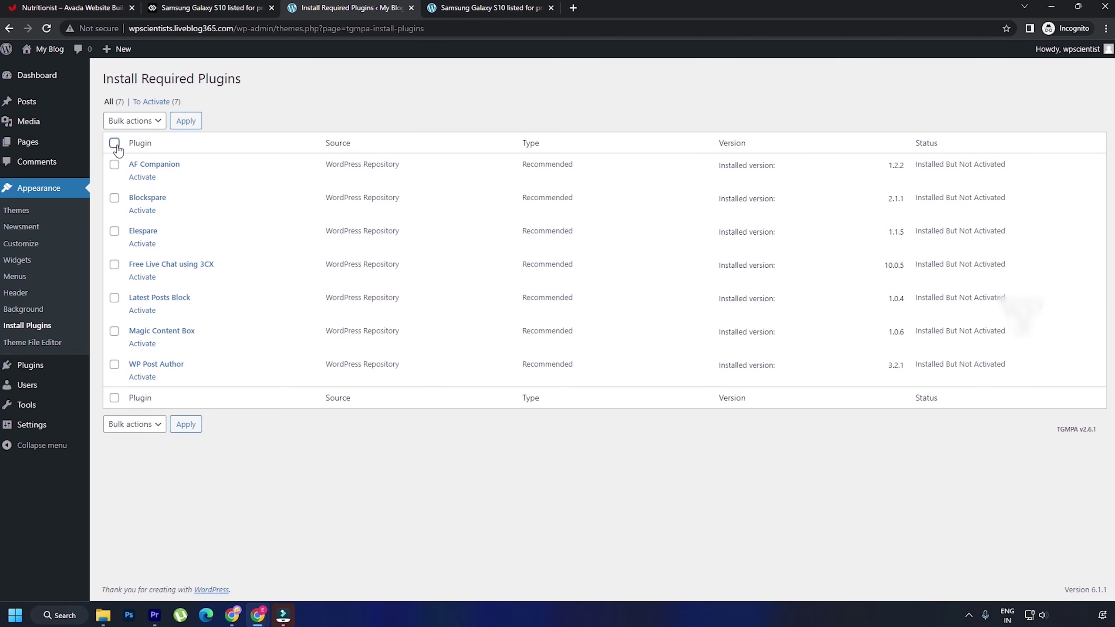
click(115, 144)
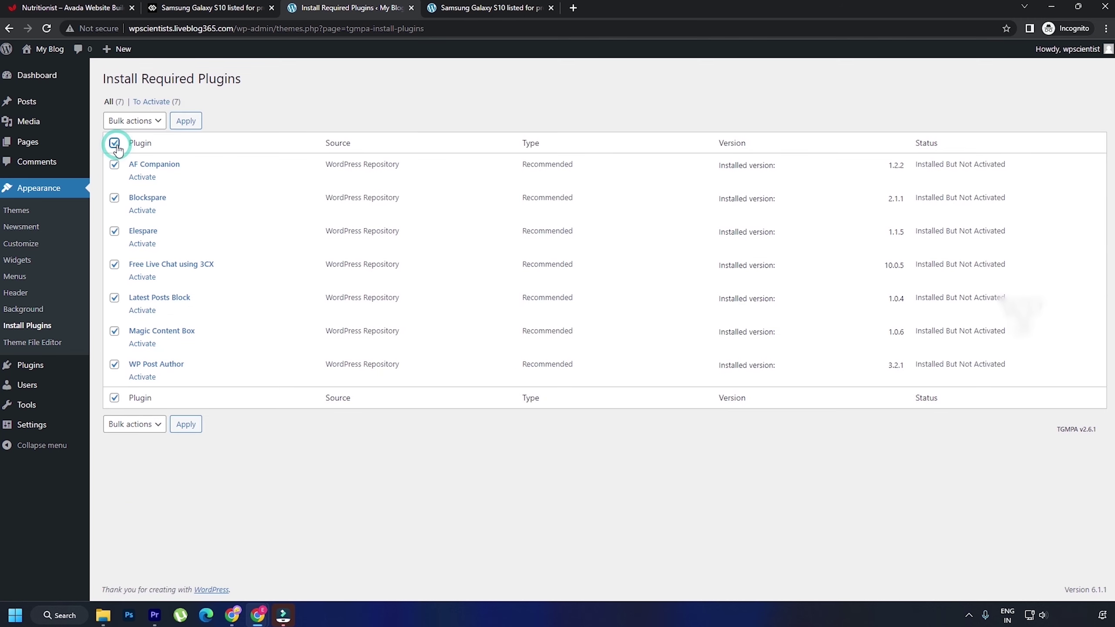
click(159, 122)
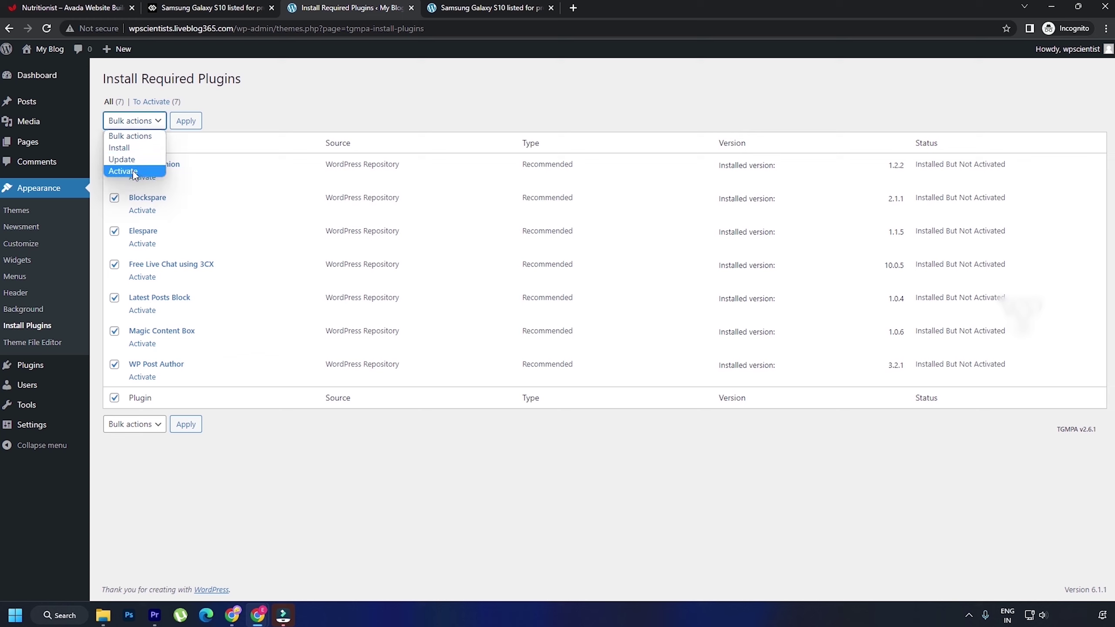
click(145, 171)
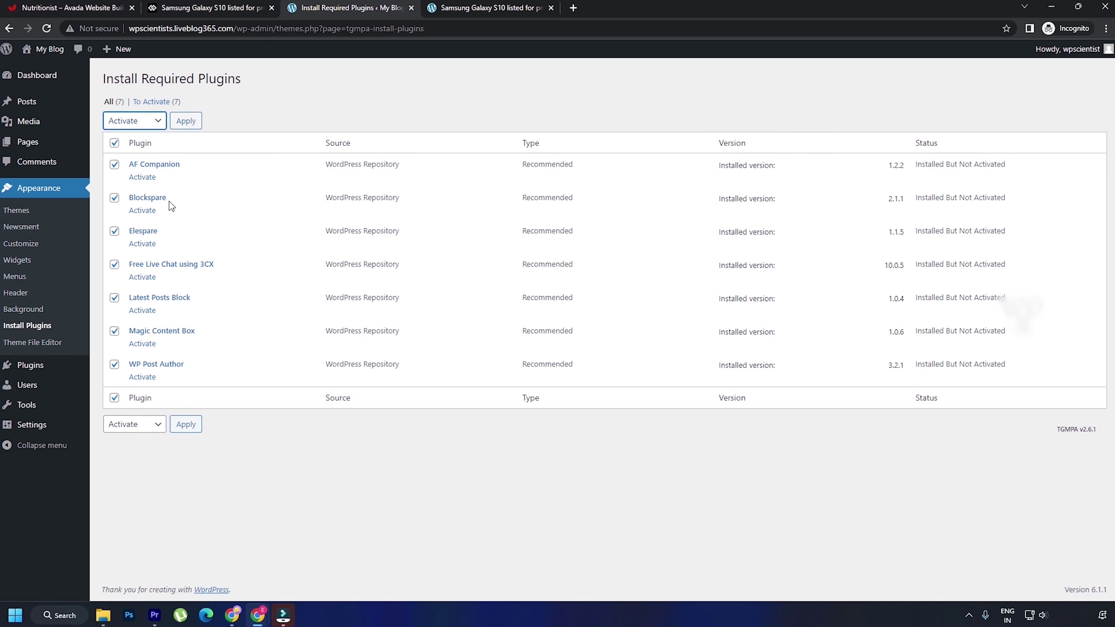
click(186, 121)
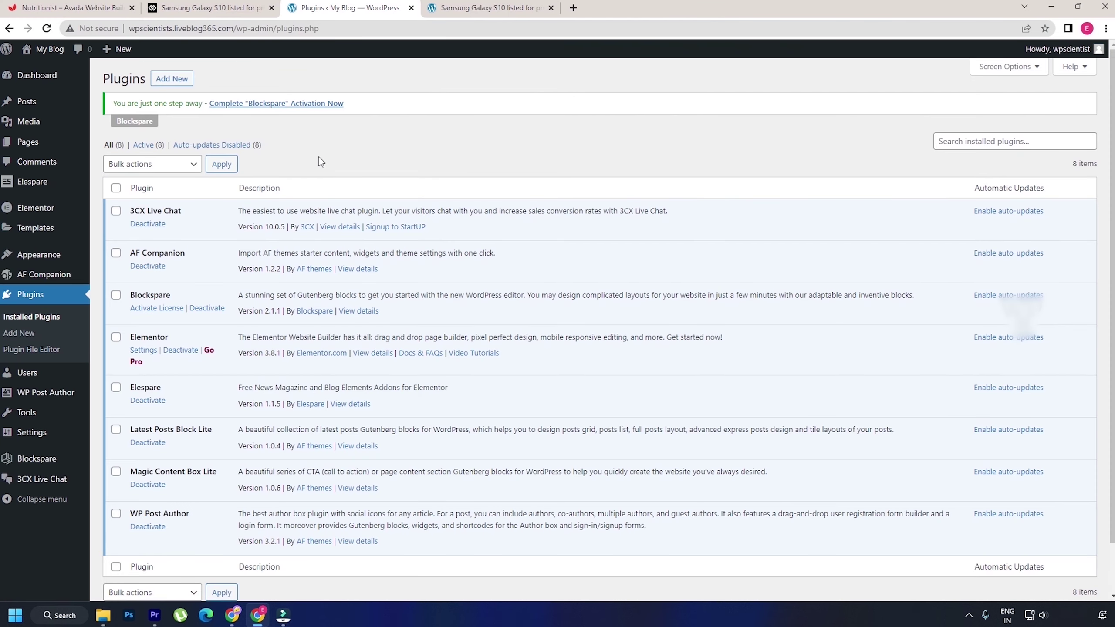
Open the blog's front page in a new tab and examine its Newsment layout down to the footer
middle_click(50, 49)
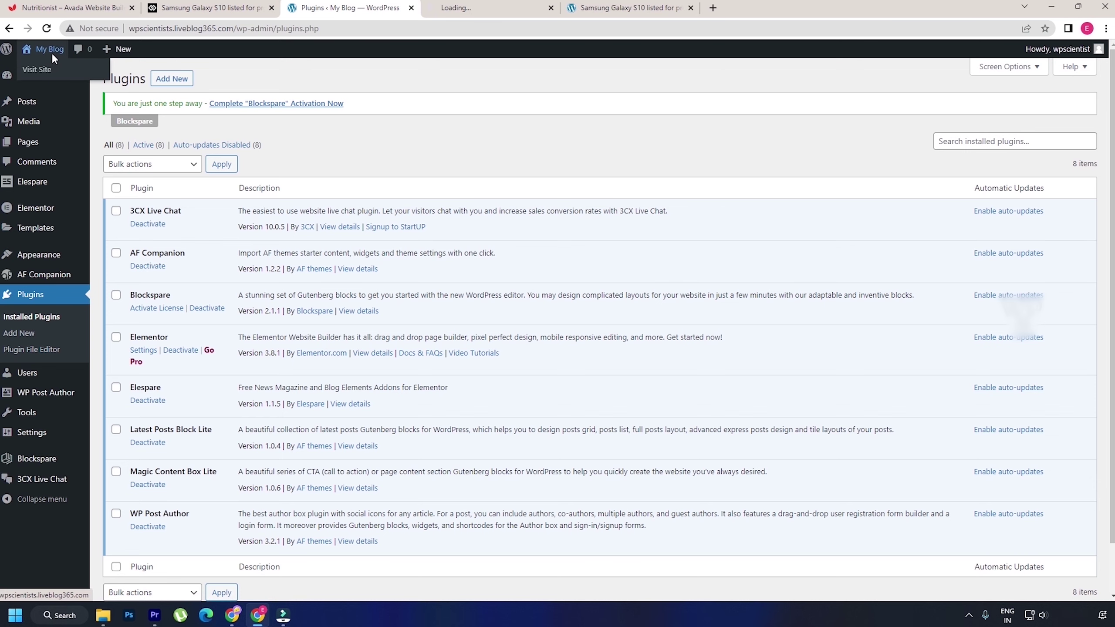
click(500, 5)
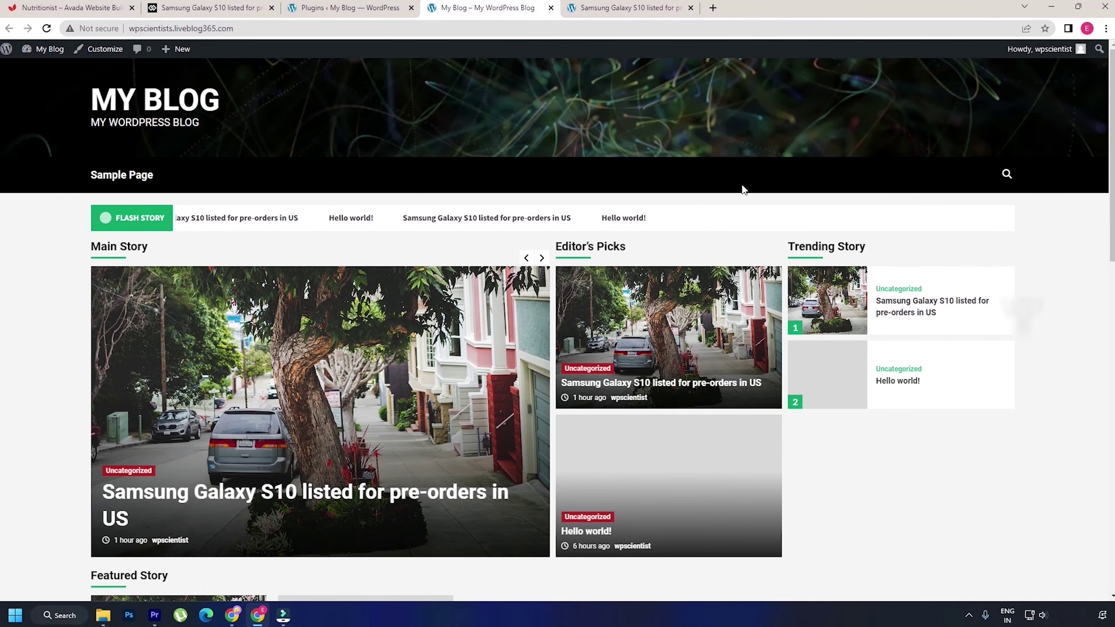
scroll(743, 190, down, 6)
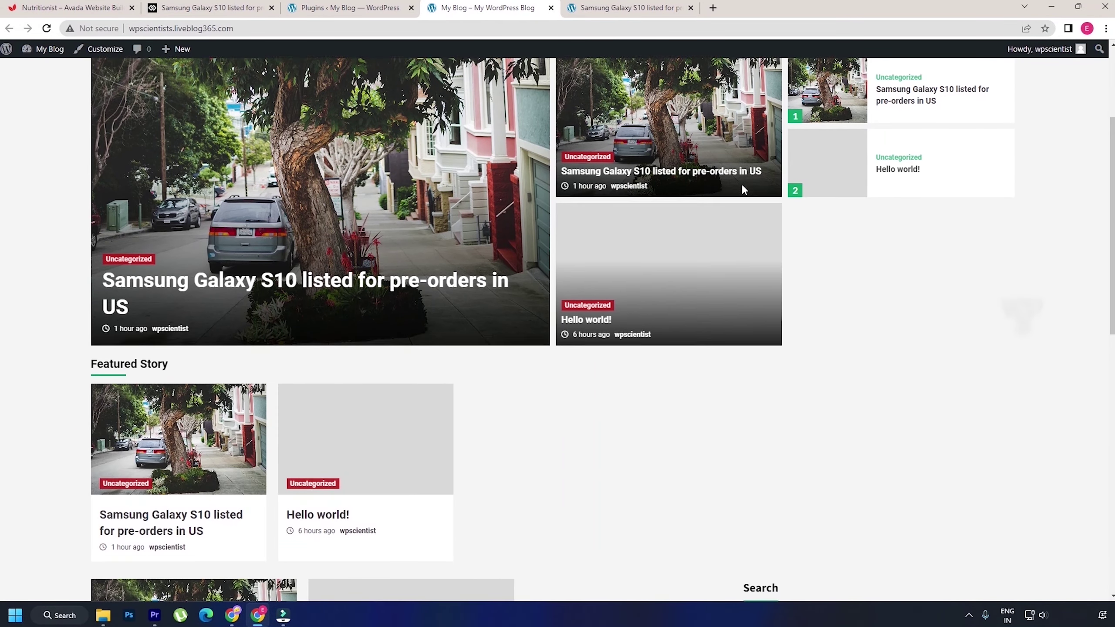
scroll(742, 190, down, 10)
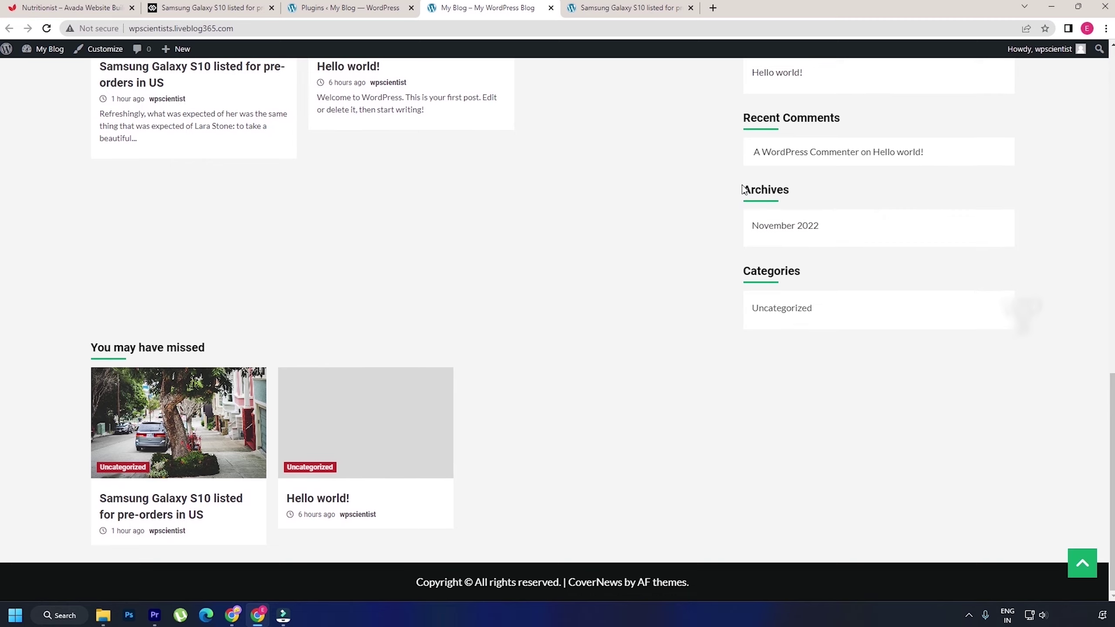
scroll(743, 189, up, 16)
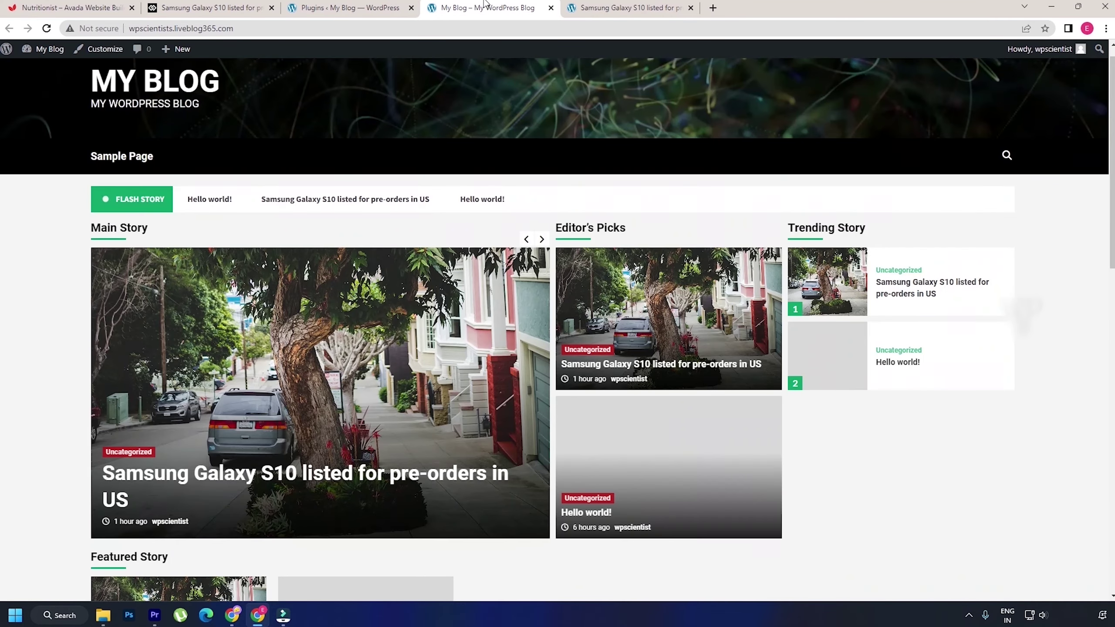
Return to the admin's installed themes page and open the Newsment theme's starter sites
click(346, 5)
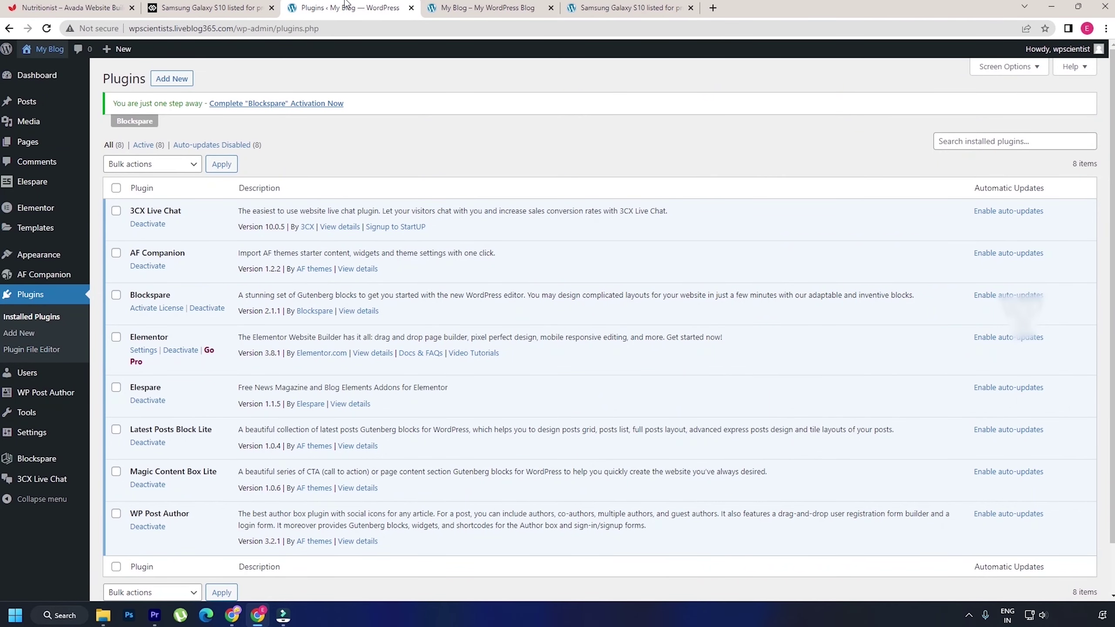
mouse_move(76, 255)
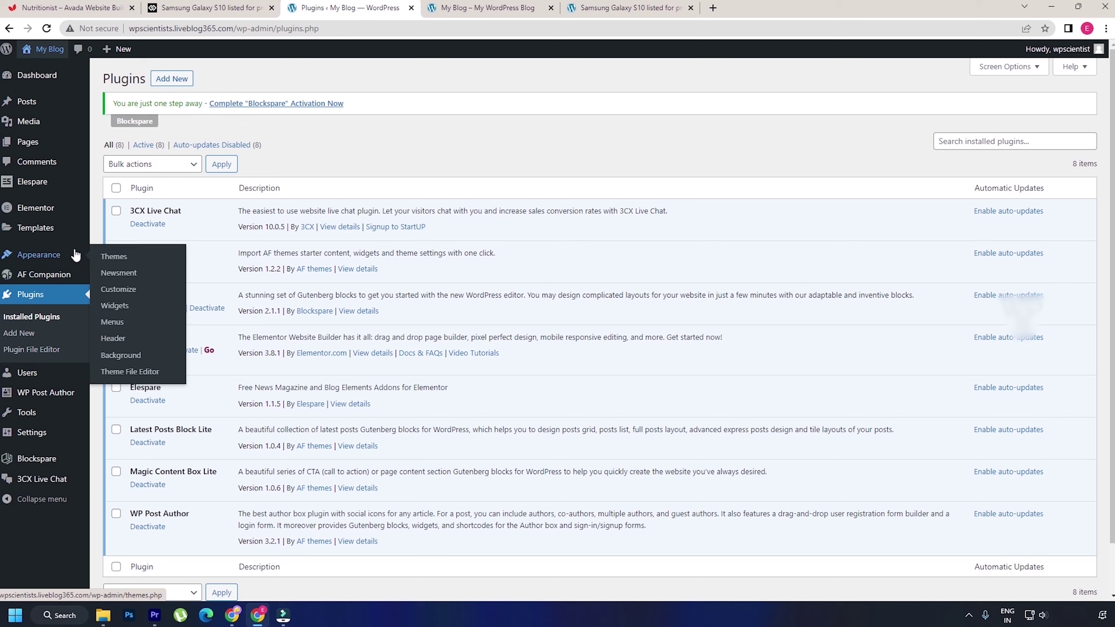
click(132, 255)
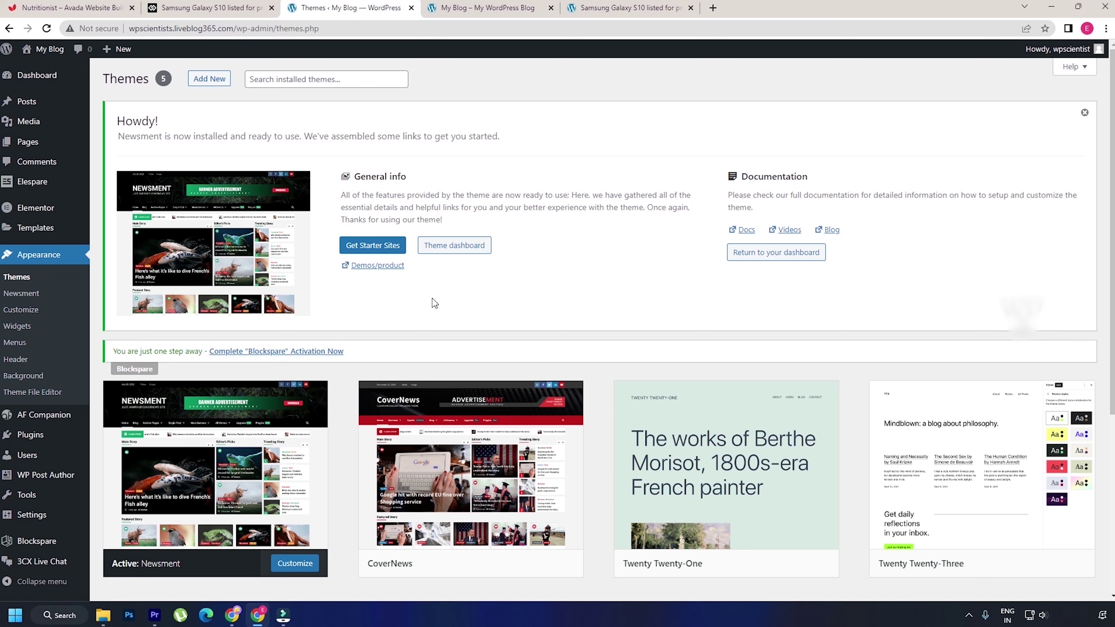
click(393, 255)
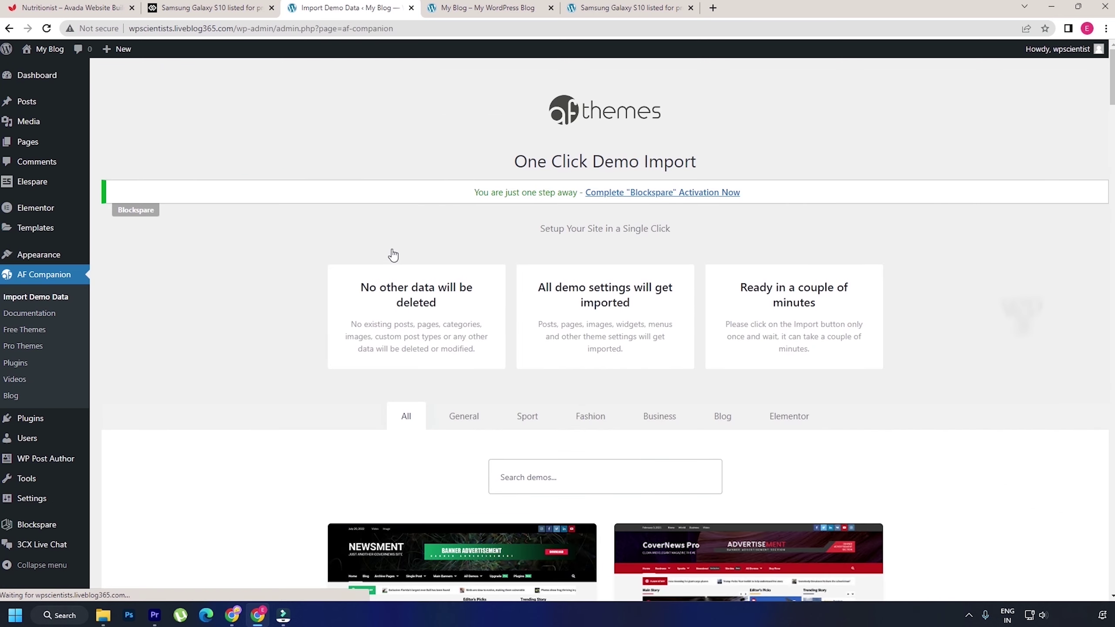
Look through the starter site demos and import the Newsment demo data
scroll(393, 255, down, 8)
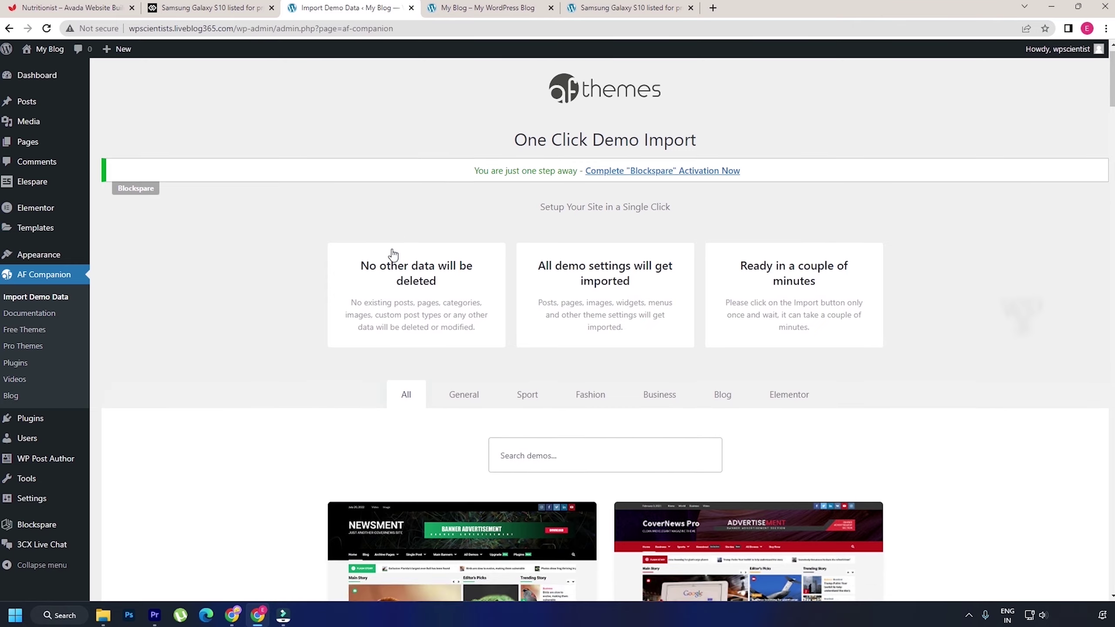
scroll(393, 254, down, 1)
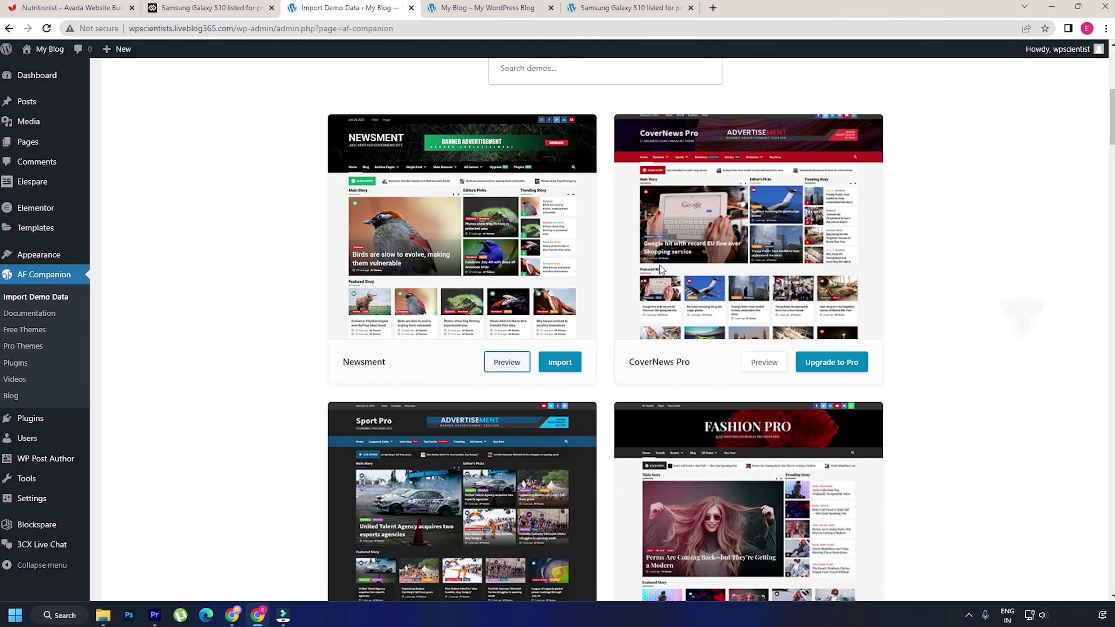
scroll(660, 265, down, 5)
scroll(660, 264, down, 4)
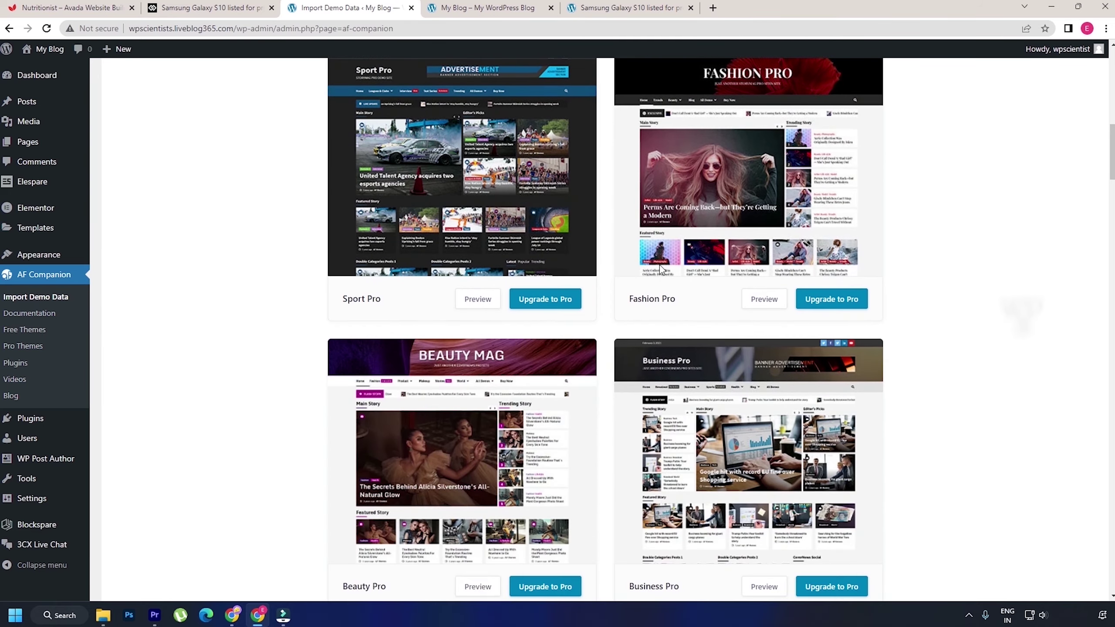
scroll(660, 265, up, 10)
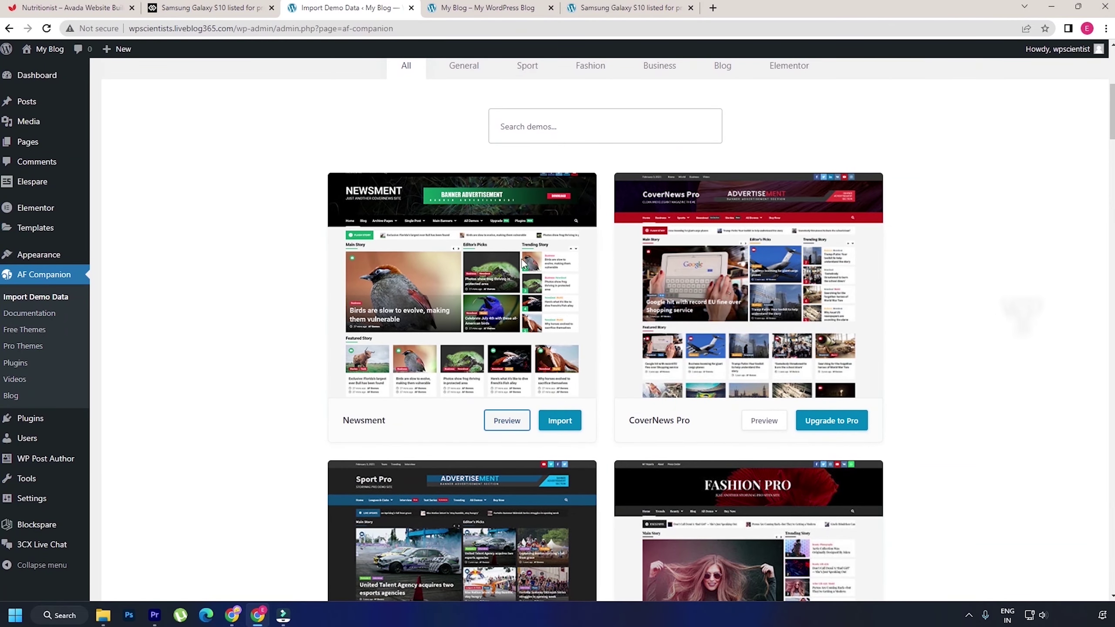
click(560, 421)
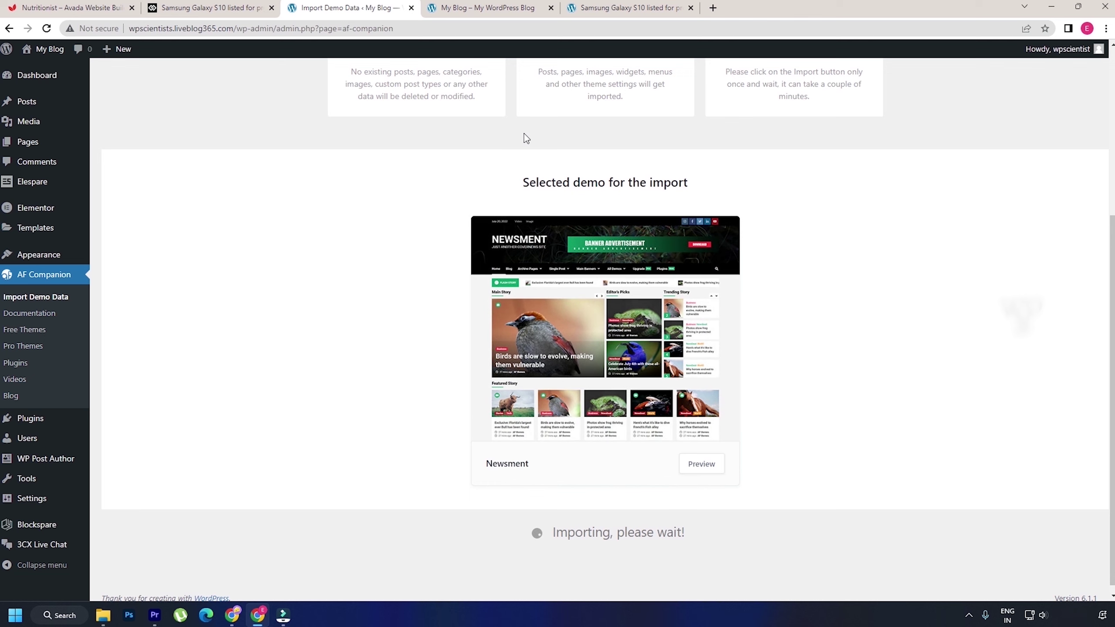
click(597, 7)
scroll(475, 354, down, 3)
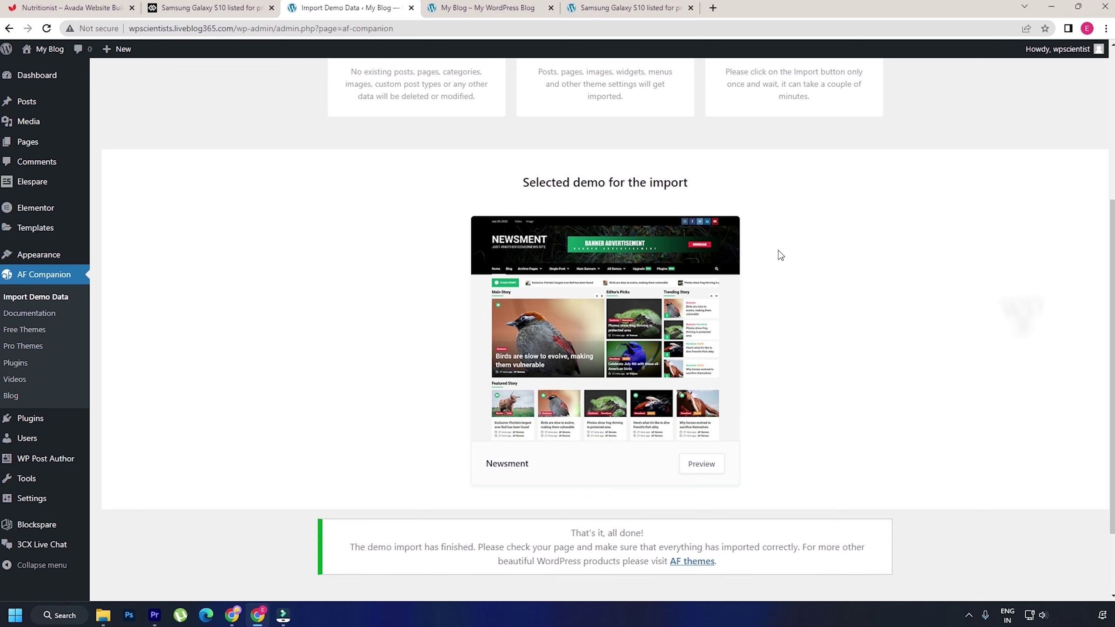
Open the blog's front page in a new tab and compare the page before the import with the imported demo content
middle_click(47, 48)
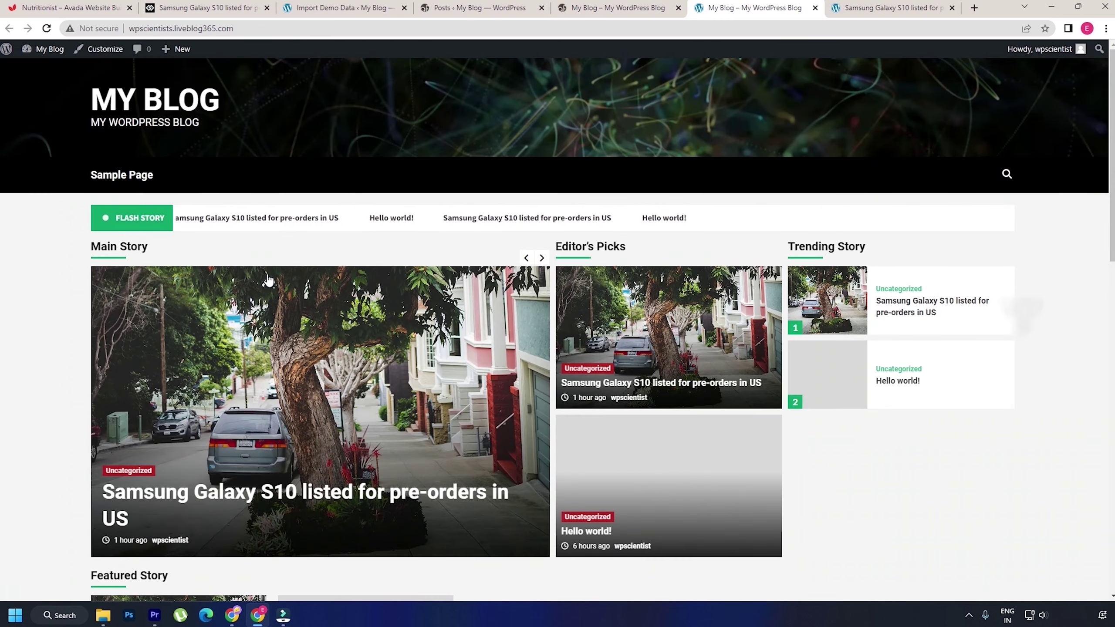
scroll(775, 300, down, 6)
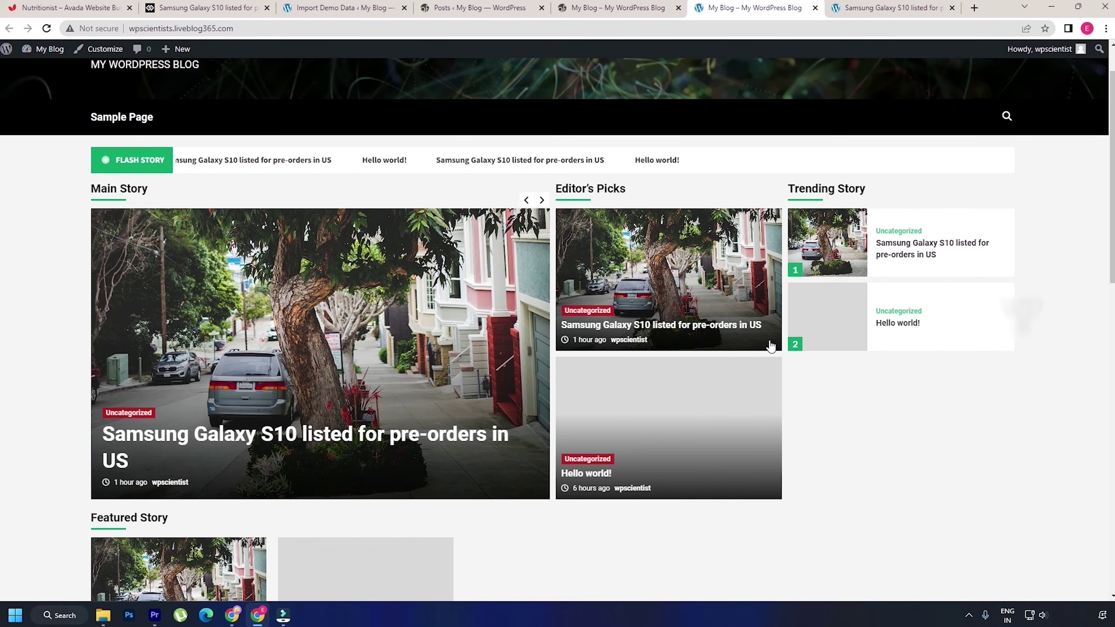
scroll(772, 346, down, 1)
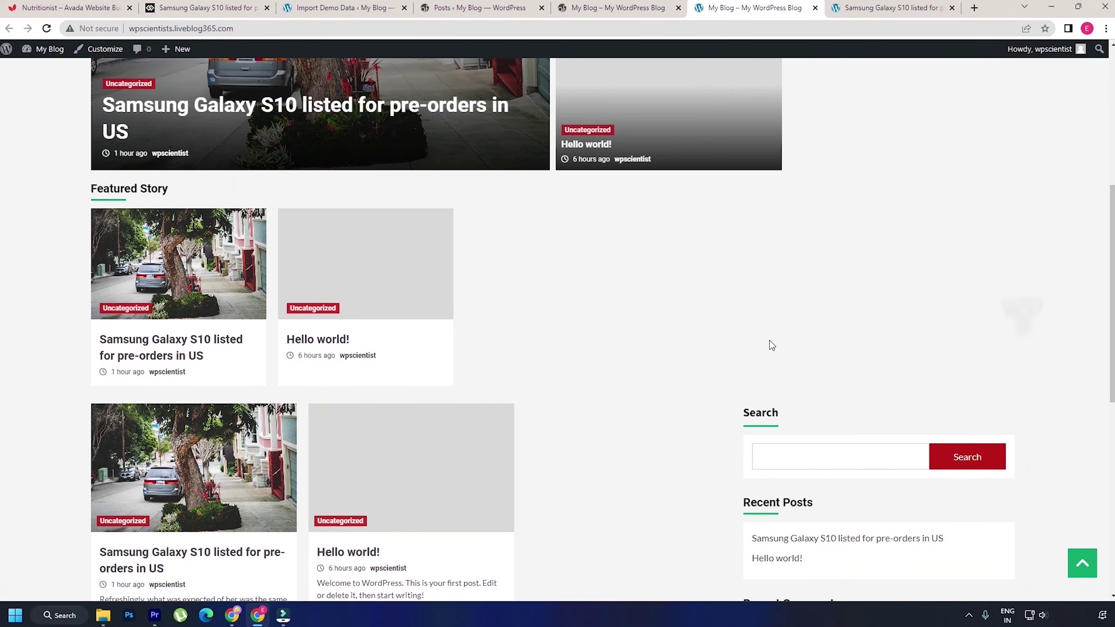
scroll(768, 346, up, 1)
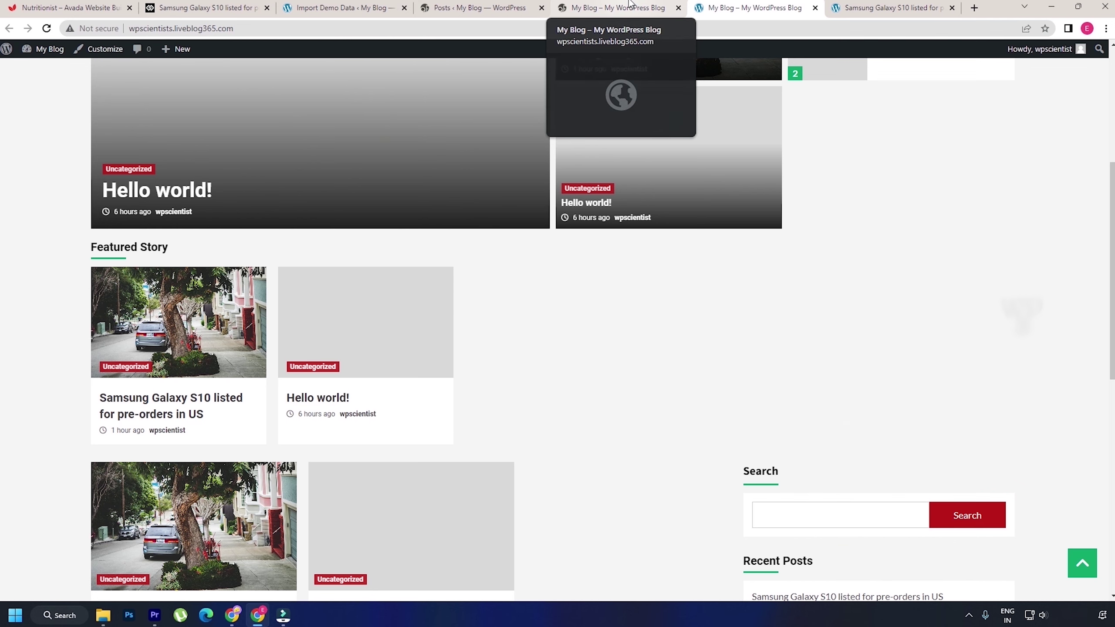
click(630, 5)
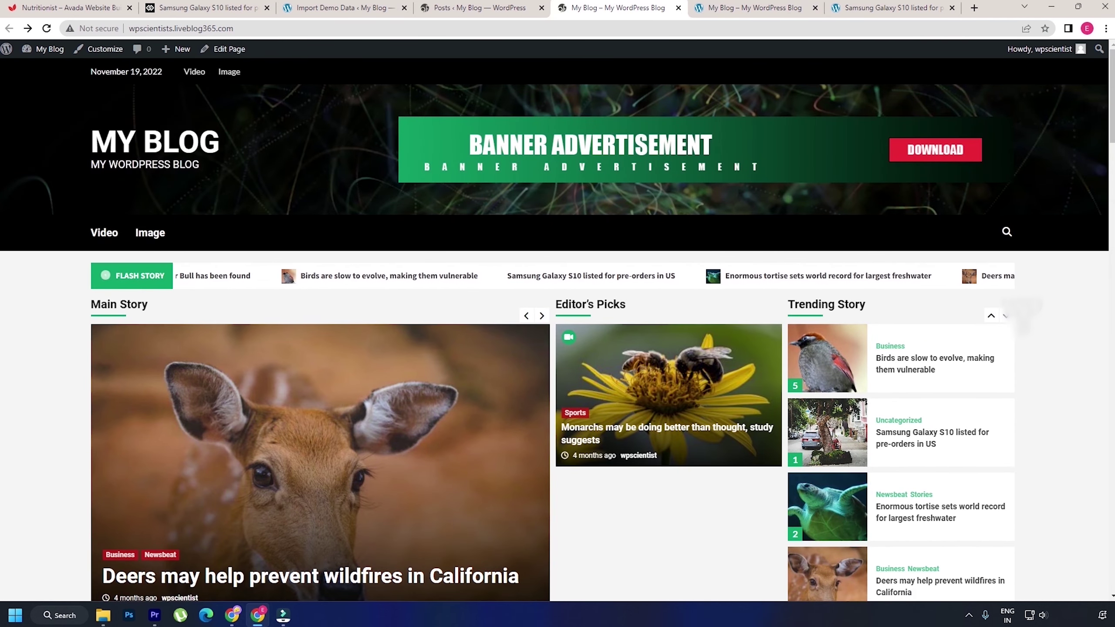
scroll(556, 330, down, 3)
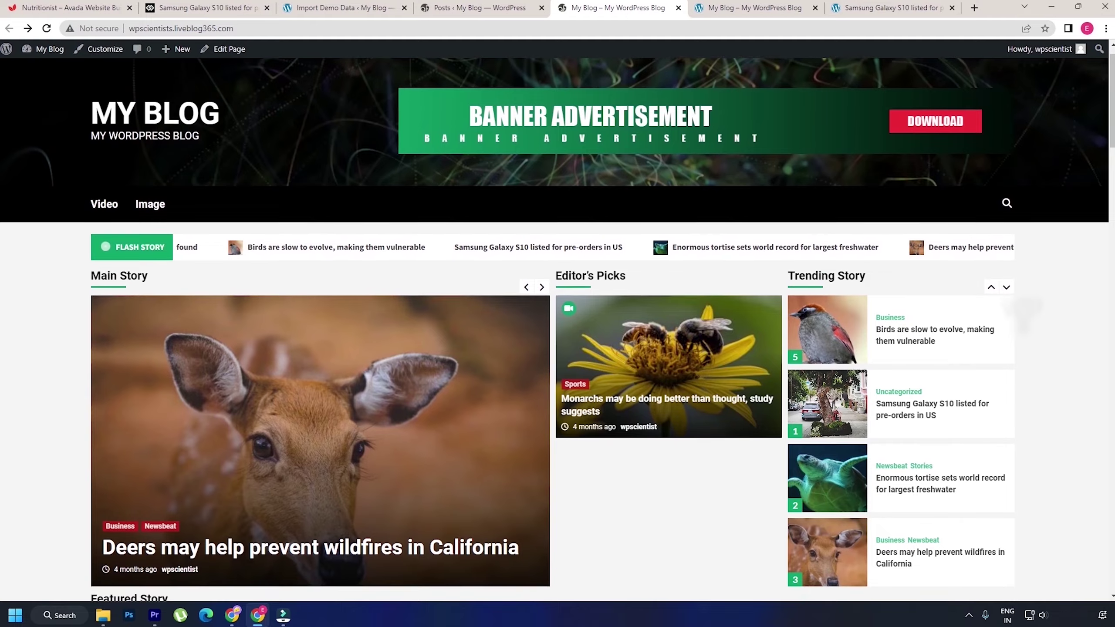
scroll(555, 329, down, 3)
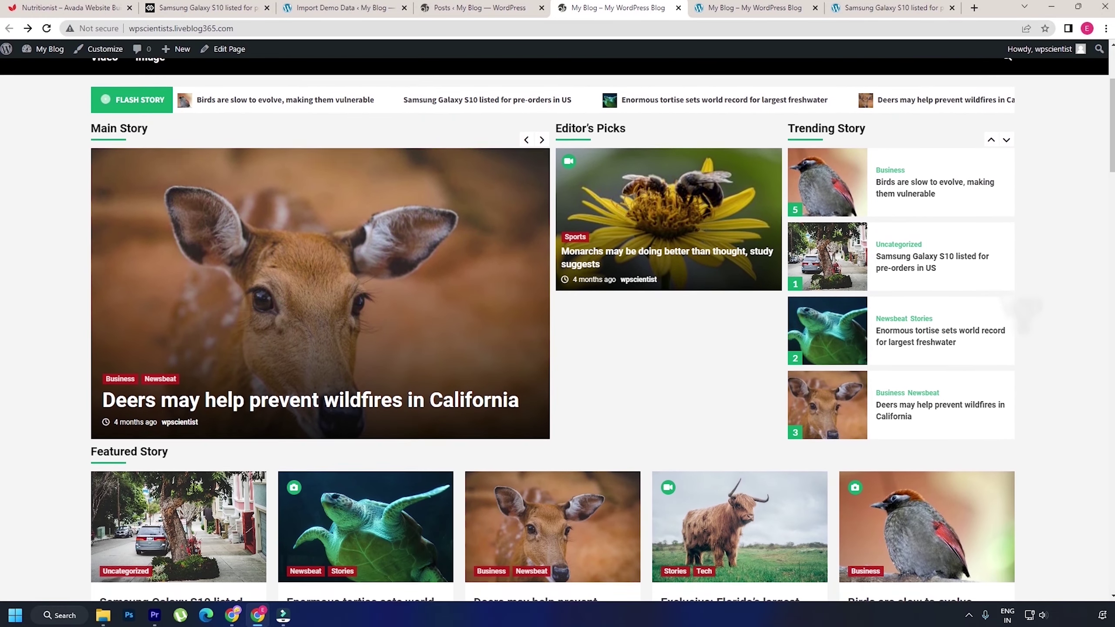
scroll(1, 407, up, 5)
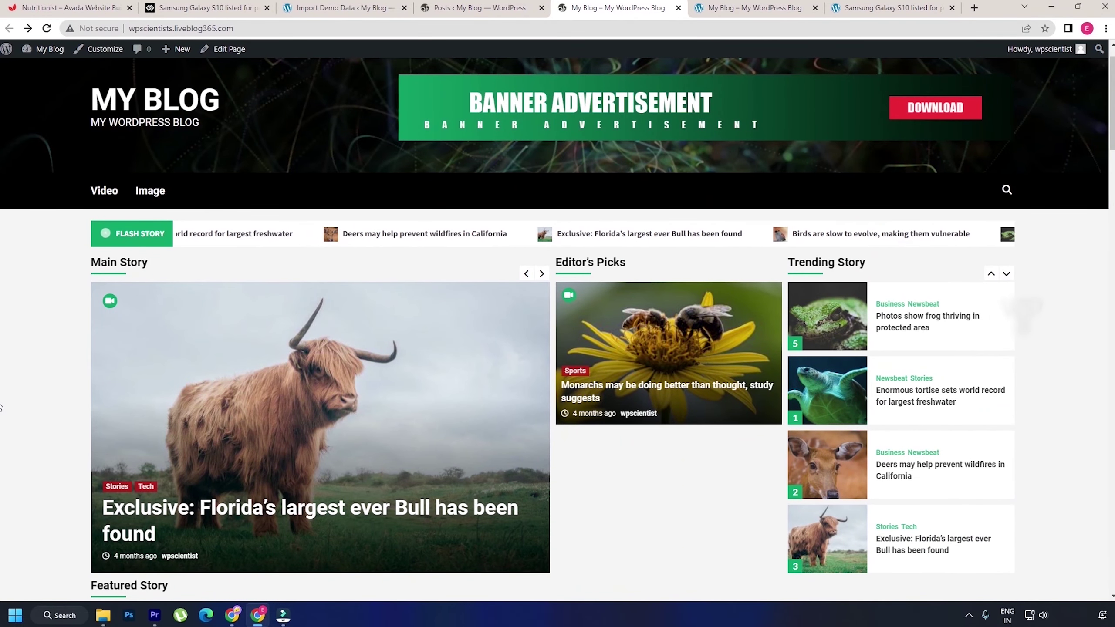